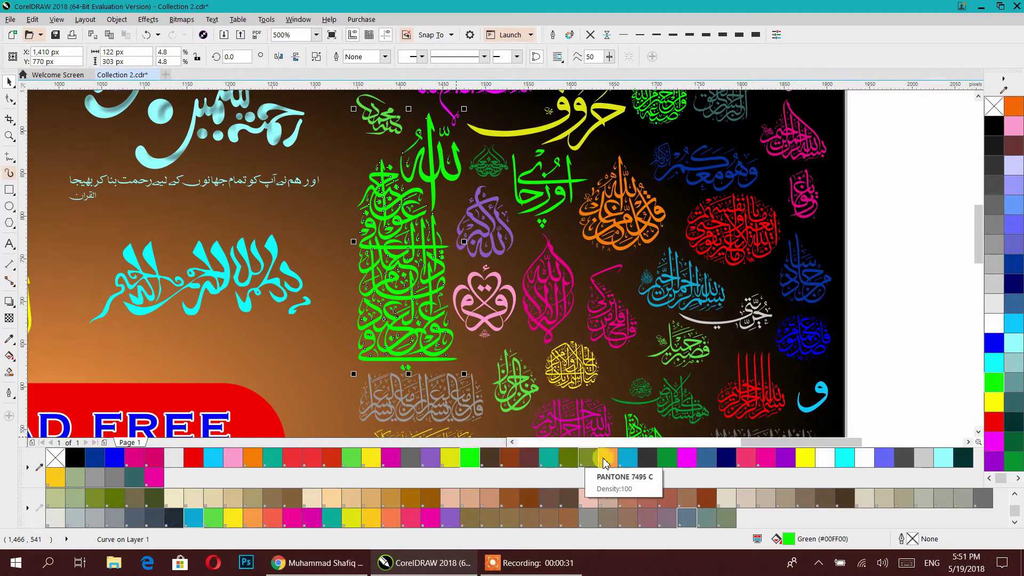
# - Fill the selected tall green calligraphy column with PANTONE 801 C blue
pyautogui.click(628, 457)
pyautogui.click(631, 352)
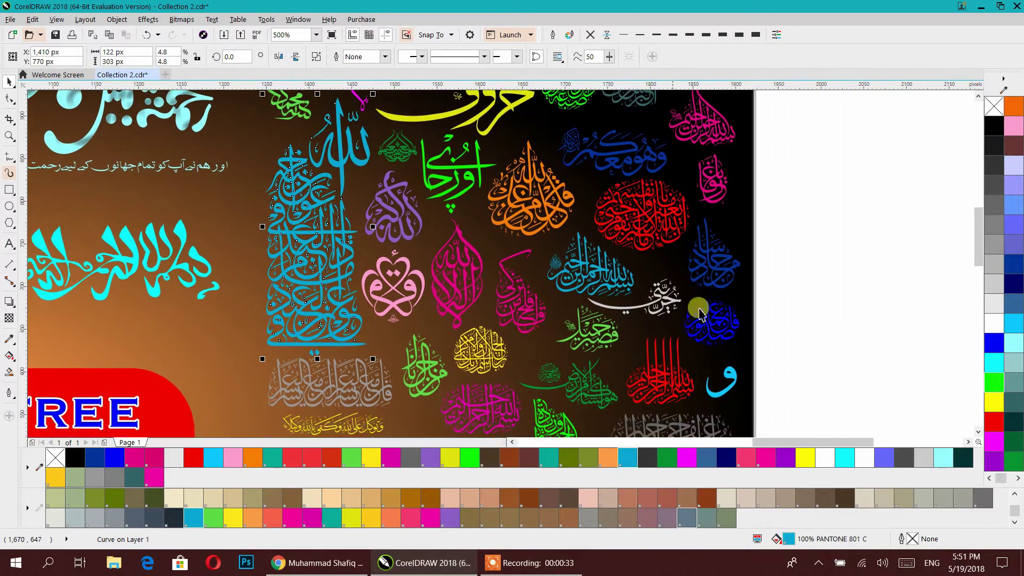
# - Fill the two #003399 dark blue calligraphies near the page's right edge with white
pyautogui.click(720, 278)
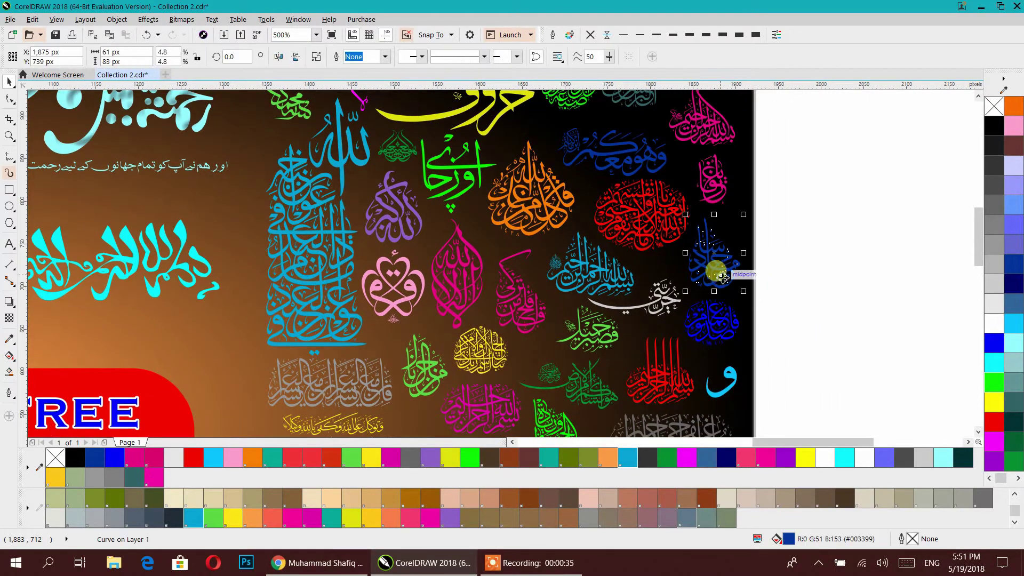
pyautogui.click(994, 323)
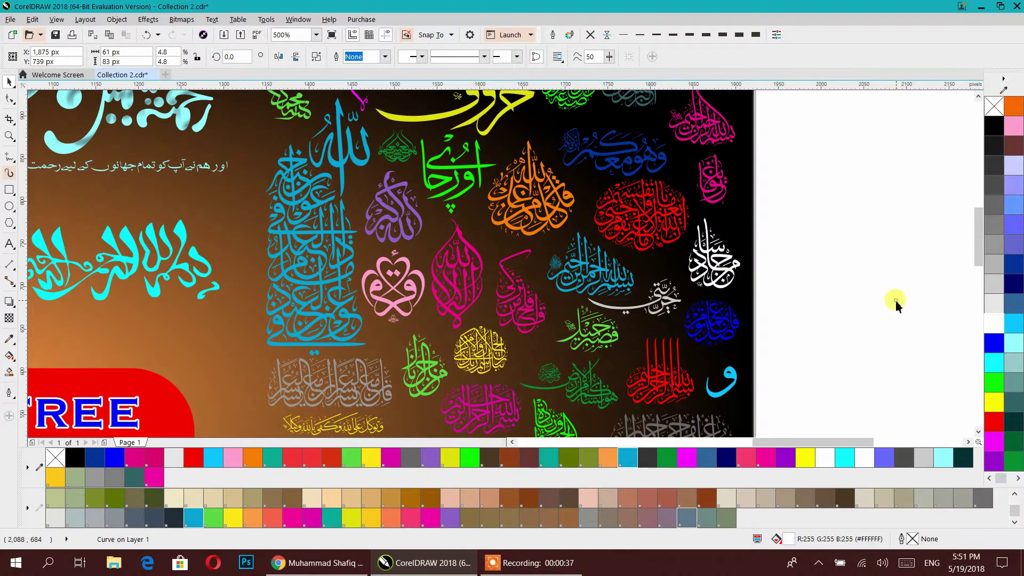
pyautogui.click(778, 364)
pyautogui.moveTo(779, 366); pyautogui.dragTo(789, 377)
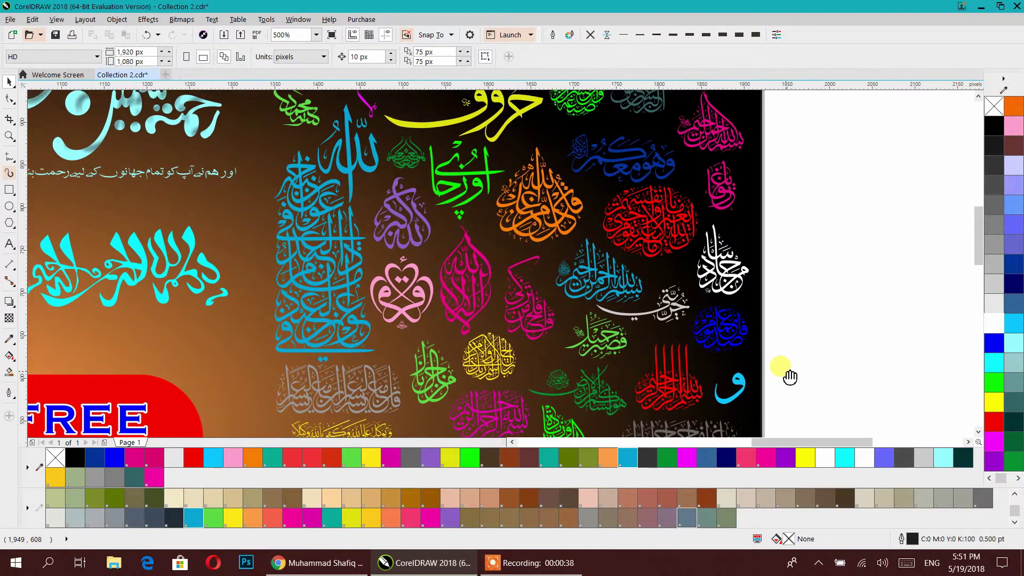
pyautogui.click(656, 173)
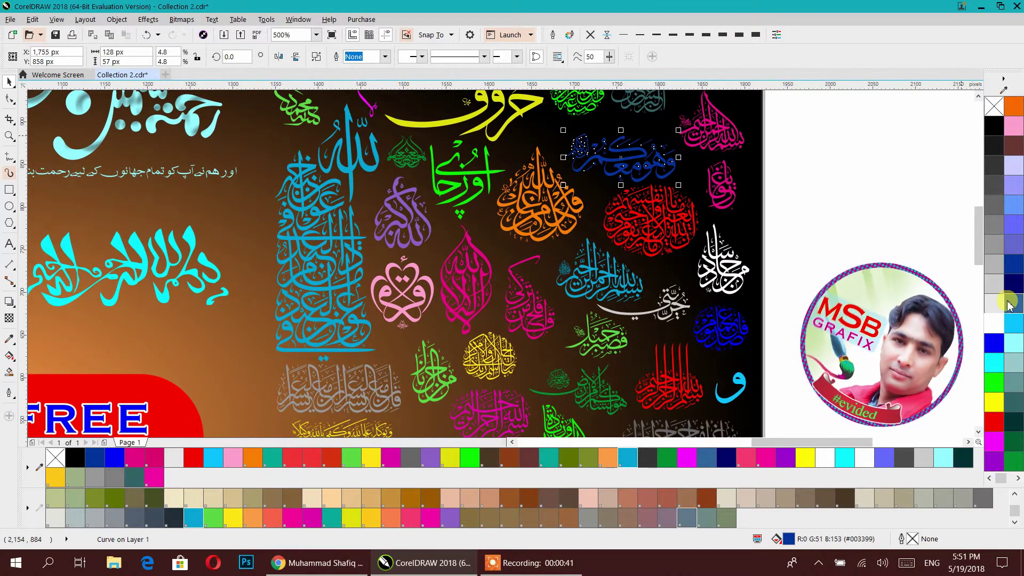
pyautogui.click(993, 324)
pyautogui.click(777, 329)
# - Try magenta on the small light green calligraphy below the white ones, and fill it with PANTONE 804 C orange
pyautogui.moveTo(777, 329); pyautogui.dragTo(777, 256)
pyautogui.scroll(3, 598, 265)
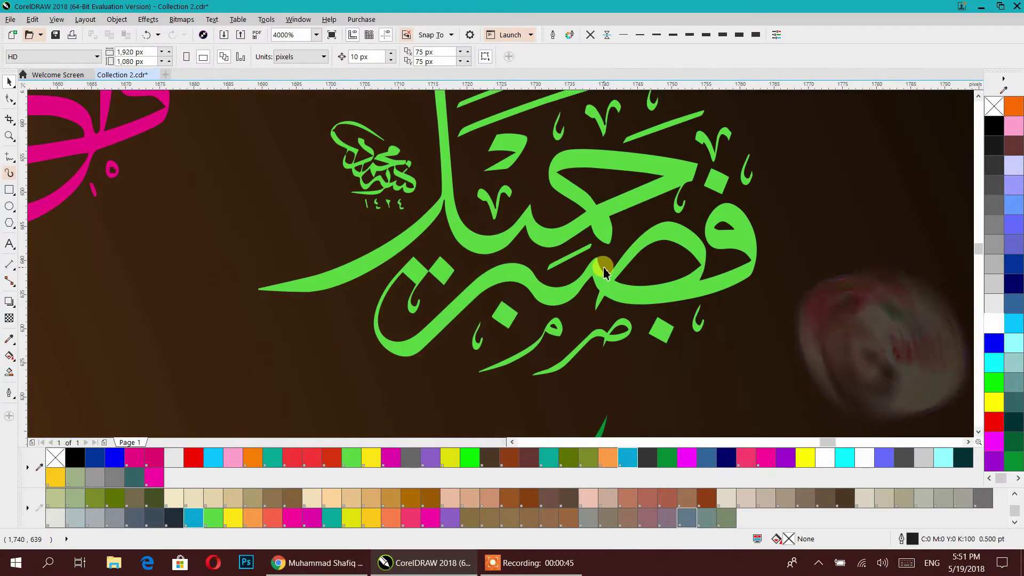
pyautogui.moveTo(601, 287); pyautogui.dragTo(602, 323)
pyautogui.click(597, 335)
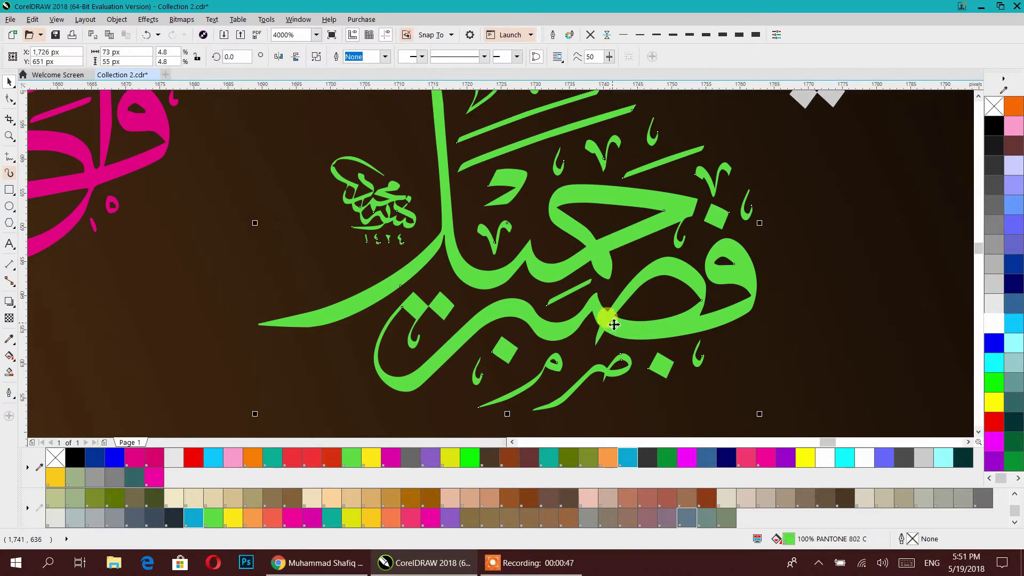
pyautogui.click(684, 458)
pyautogui.scroll(-3, 613, 293)
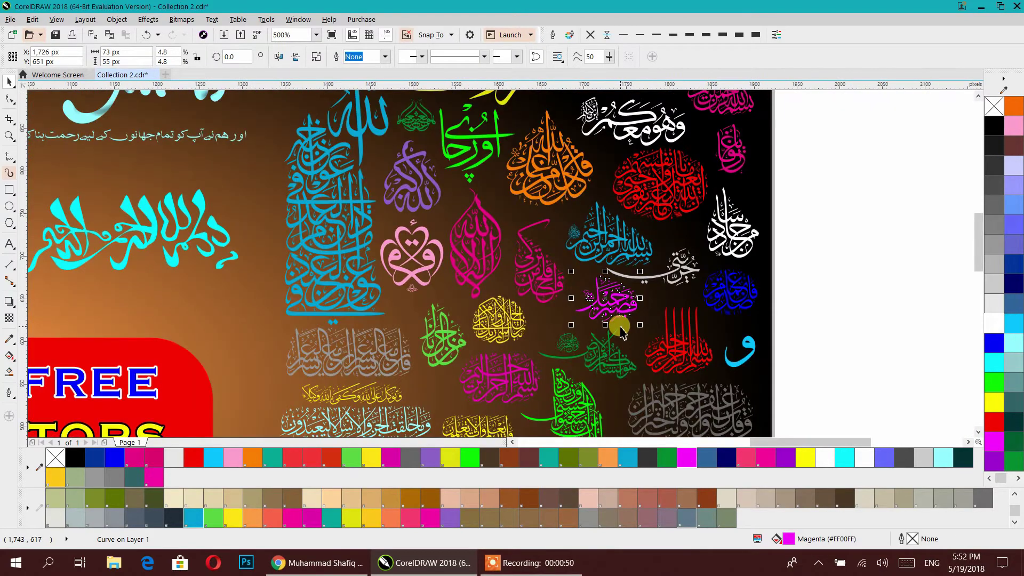
pyautogui.moveTo(622, 330); pyautogui.dragTo(646, 246)
pyautogui.click(608, 458)
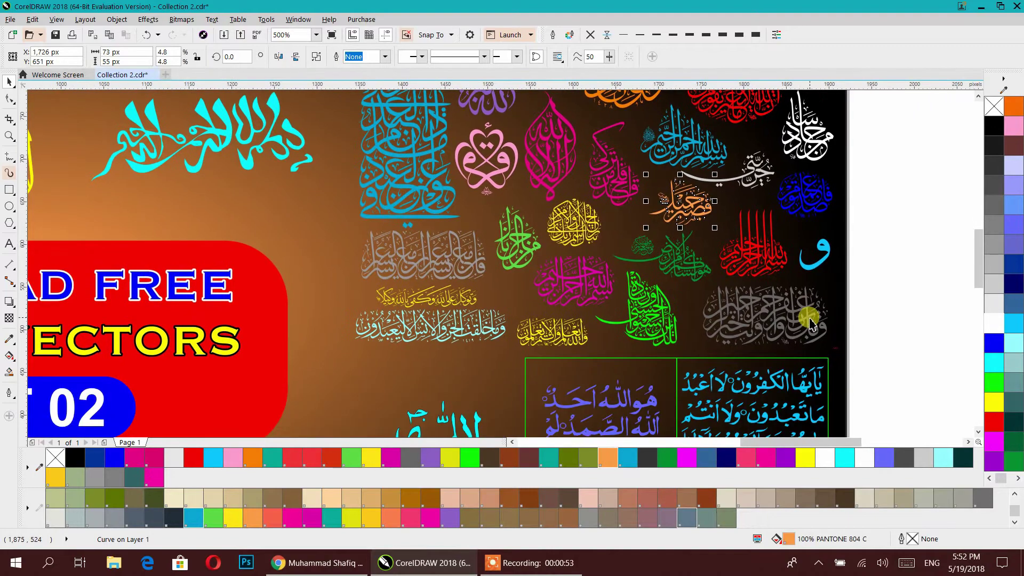
# - Fill the dark grey calligraphy above the green-framed verse table with Ice Blue (#99FFFF)
pyautogui.scroll(2, 811, 334)
pyautogui.click(812, 336)
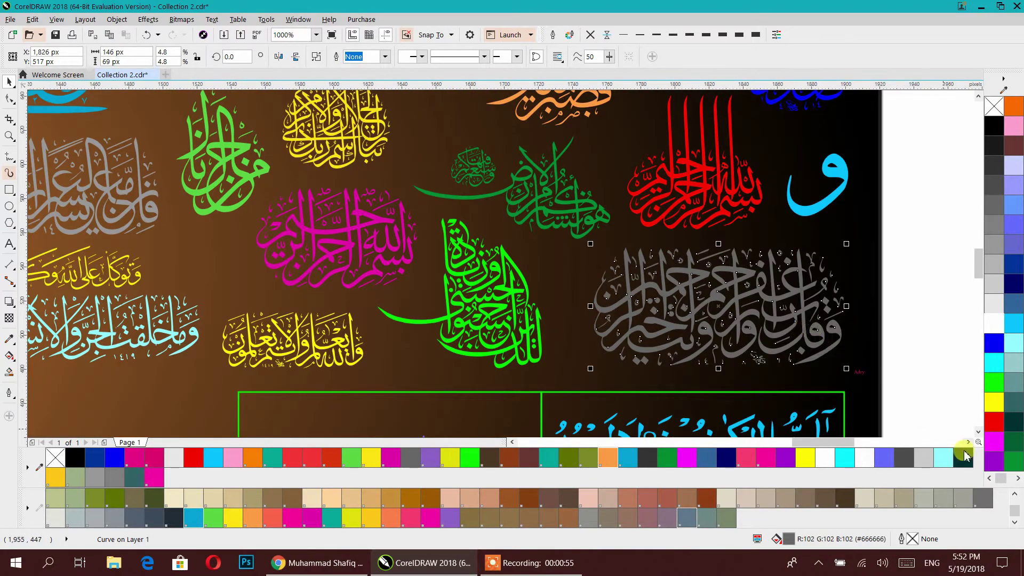
pyautogui.click(942, 457)
# - Fill the small yellow calligraphy line just above the green-framed table's left corner with magenta (#FF00FF)
pyautogui.moveTo(430, 308); pyautogui.dragTo(738, 324)
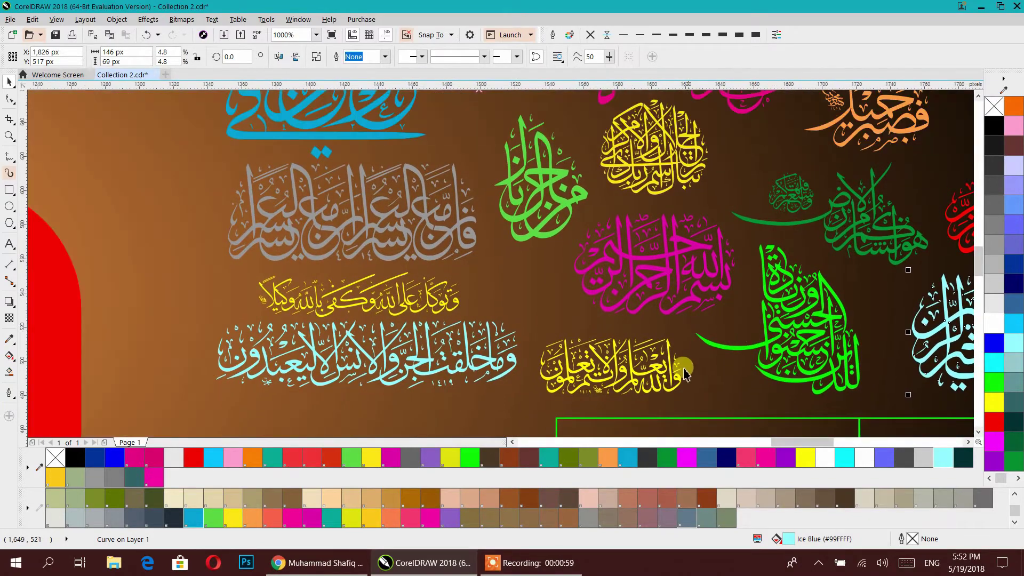
pyautogui.click(655, 394)
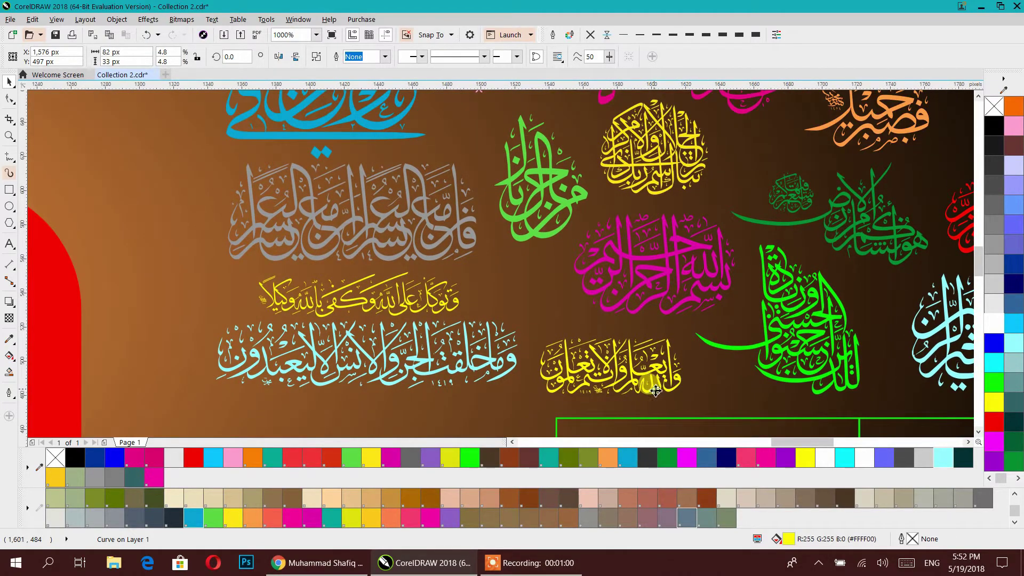
pyautogui.click(992, 444)
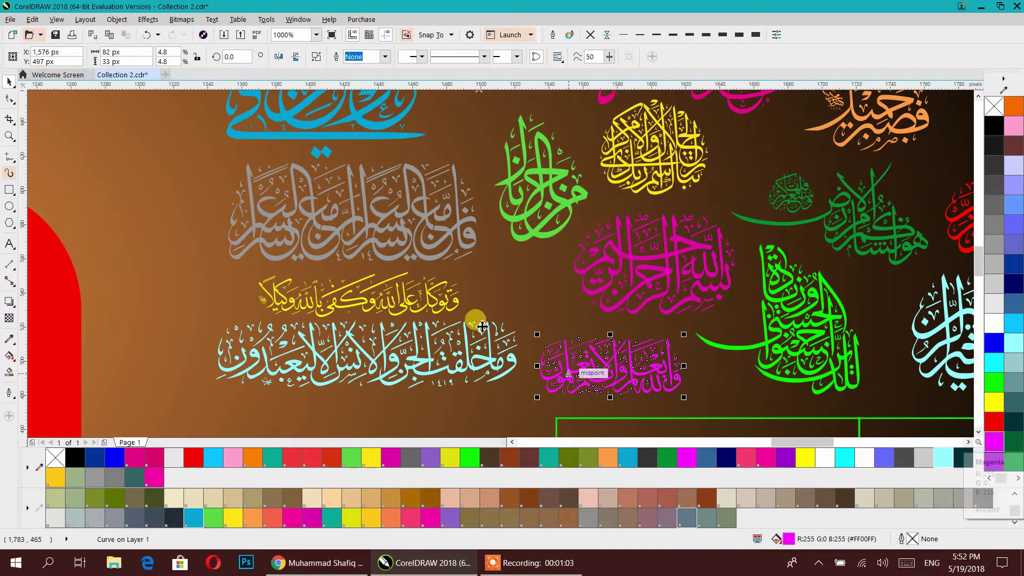
# - Fill the red Hasbunallah calligraphy group at the bottom centre of the page with PANTONE 808 C
pyautogui.moveTo(586, 363); pyautogui.dragTo(343, 91)
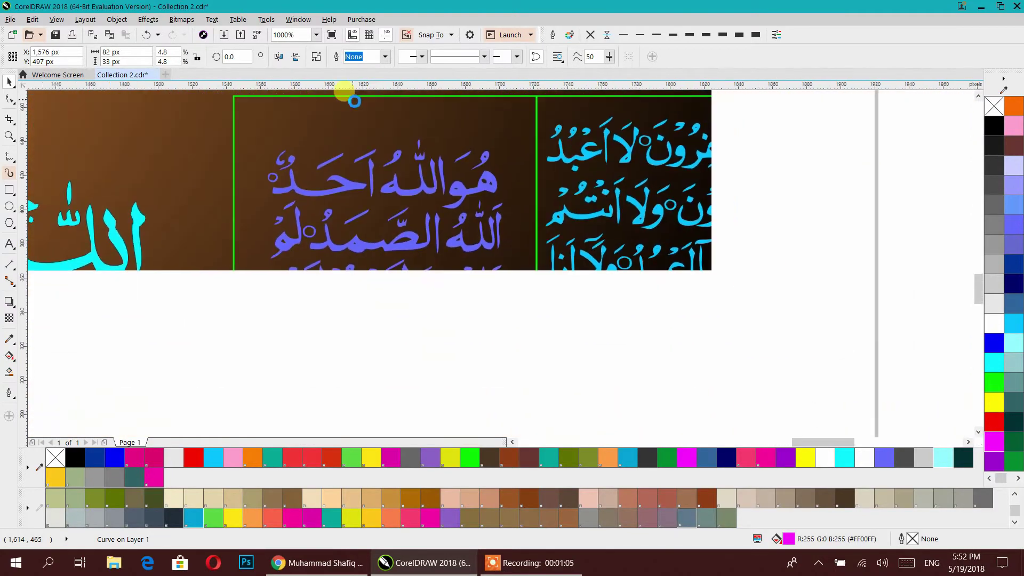
pyautogui.scroll(-2, 556, 237)
pyautogui.moveTo(533, 274); pyautogui.dragTo(608, 194)
pyautogui.moveTo(416, 314); pyautogui.dragTo(676, 296)
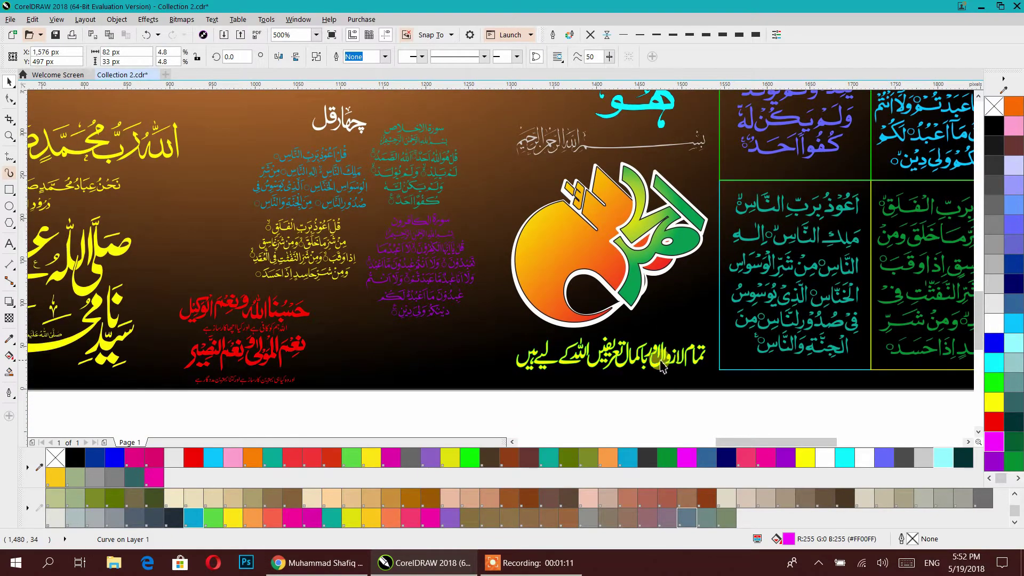
pyautogui.moveTo(457, 344); pyautogui.dragTo(622, 343)
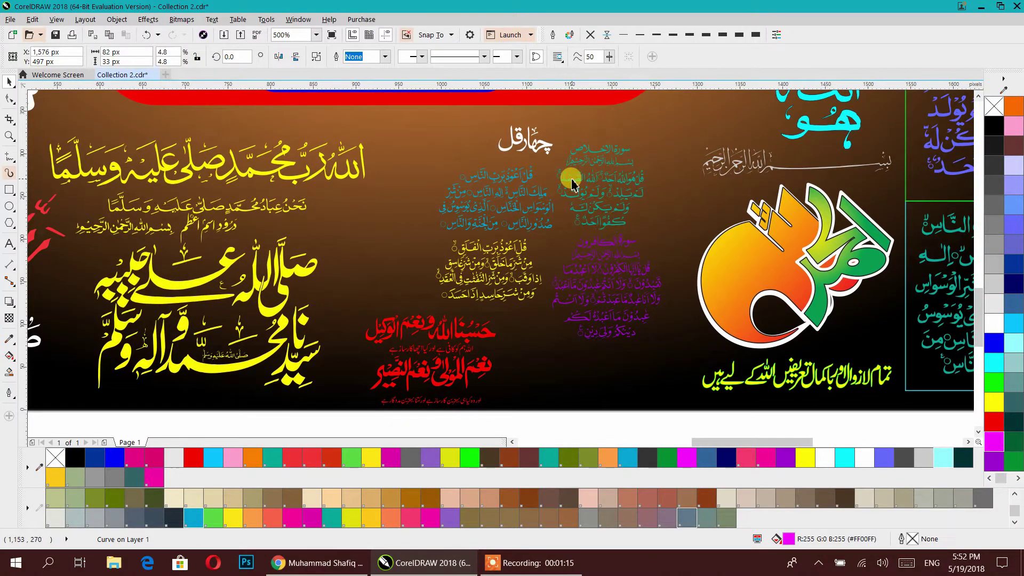
pyautogui.scroll(5, 480, 328)
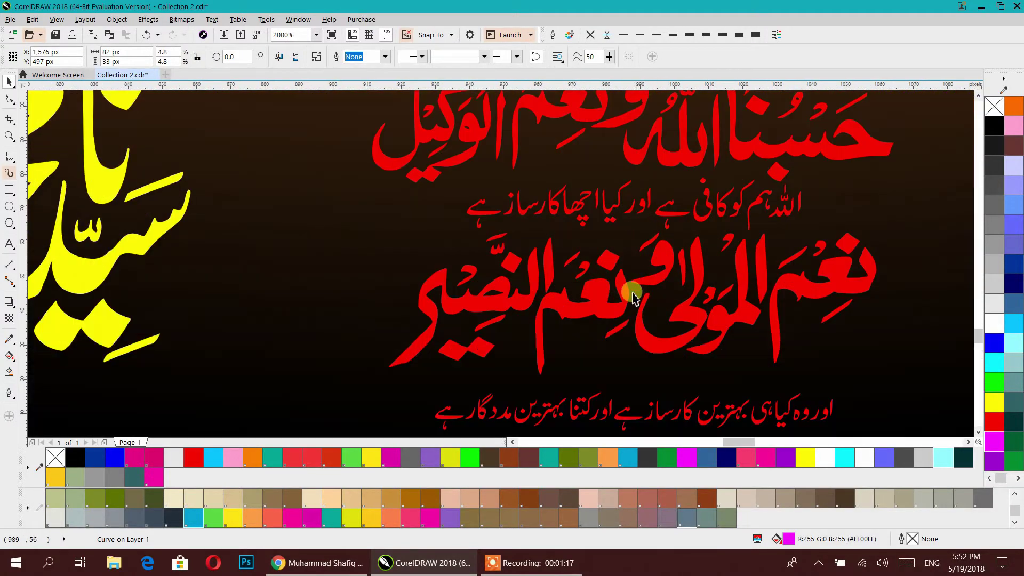
pyautogui.click(626, 309)
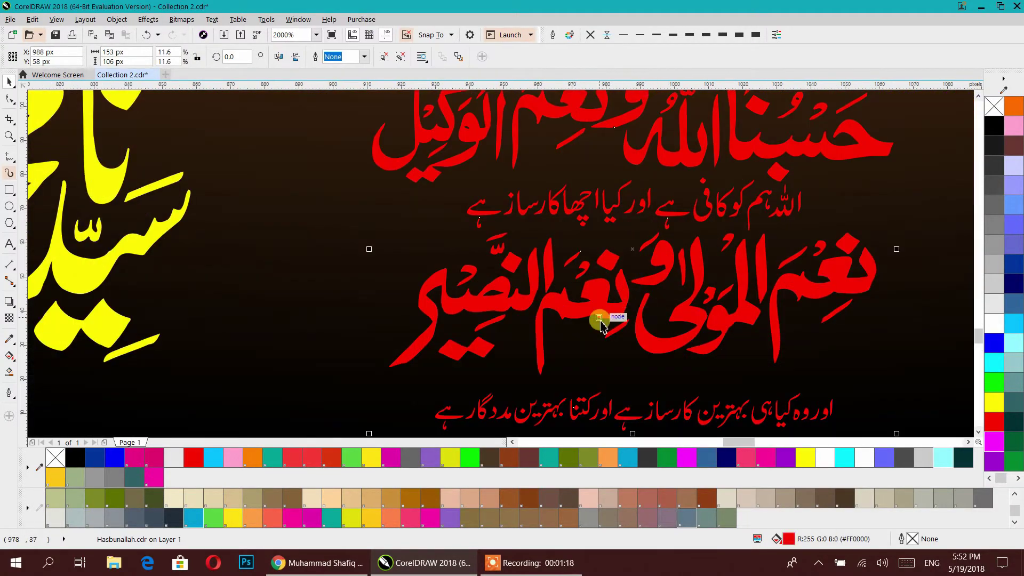
pyautogui.click(549, 460)
# - Apply a diagonal fountain fill to the red tilted calligraphy, running from cyan at its upper left to magenta at its lower right
pyautogui.scroll(-6, 531, 425)
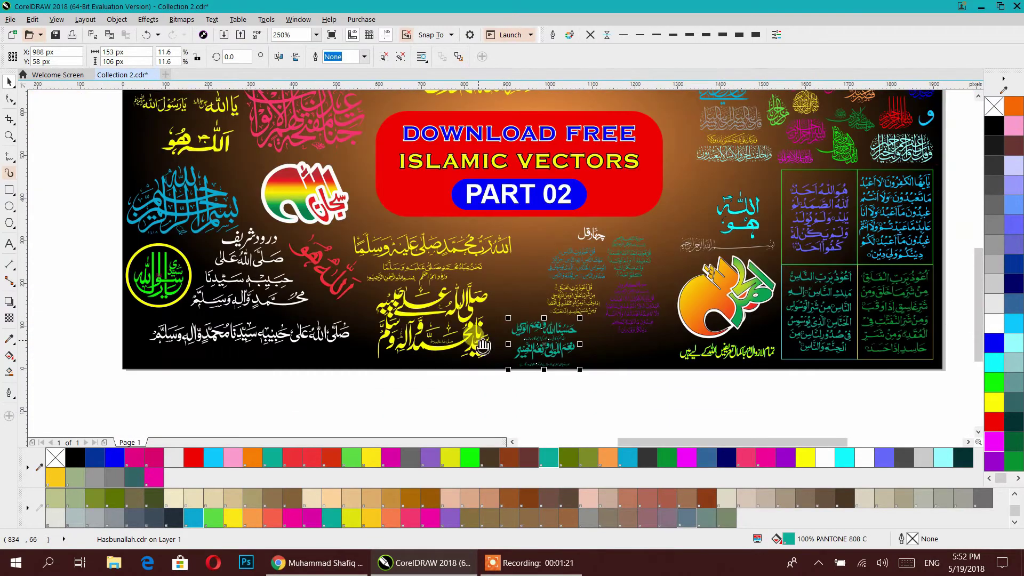
pyautogui.scroll(2, 582, 360)
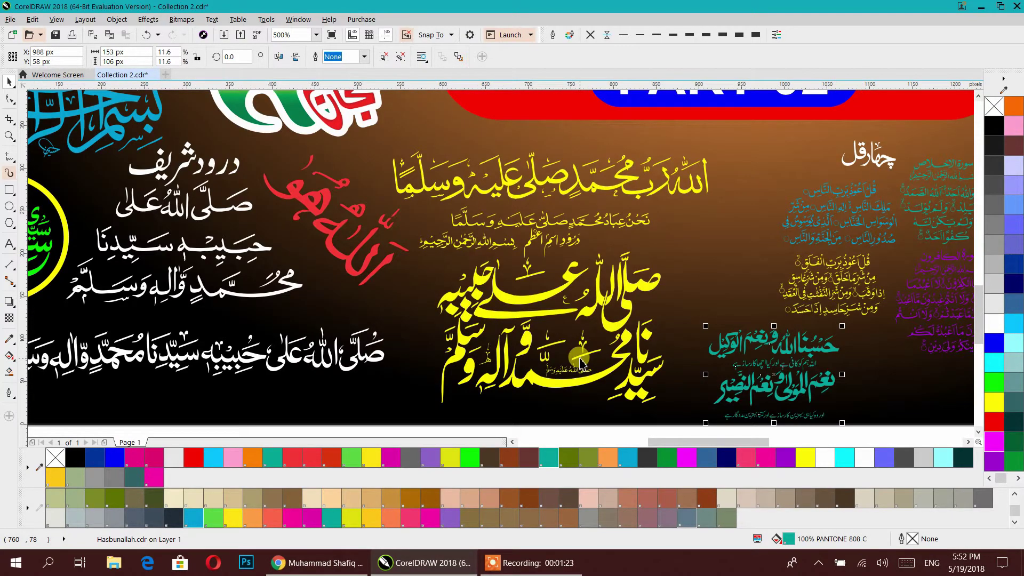
pyautogui.hscroll(-5, 573, 360)
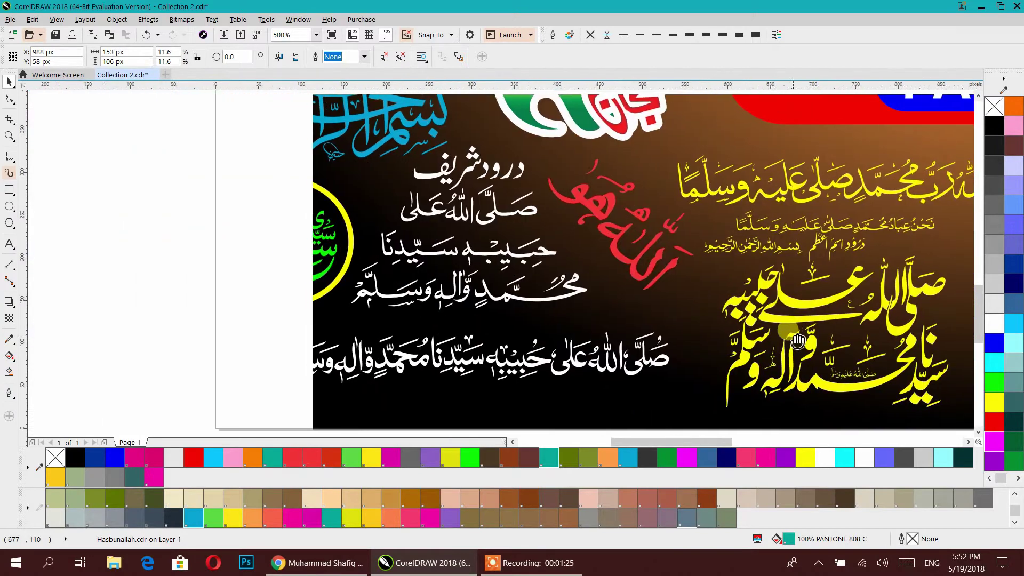
pyautogui.click(635, 276)
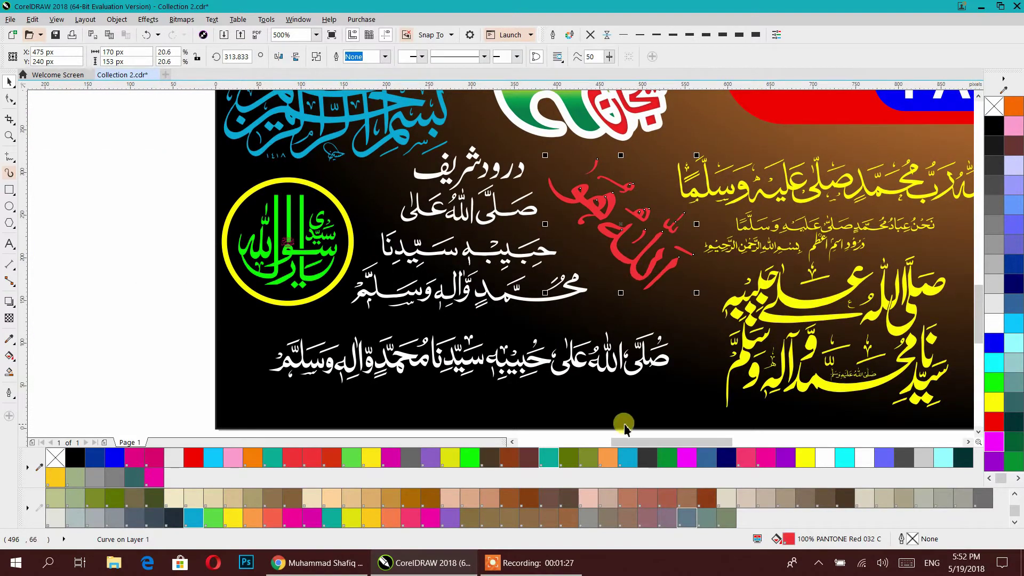
pyautogui.click(9, 354)
pyautogui.moveTo(564, 177); pyautogui.dragTo(672, 286)
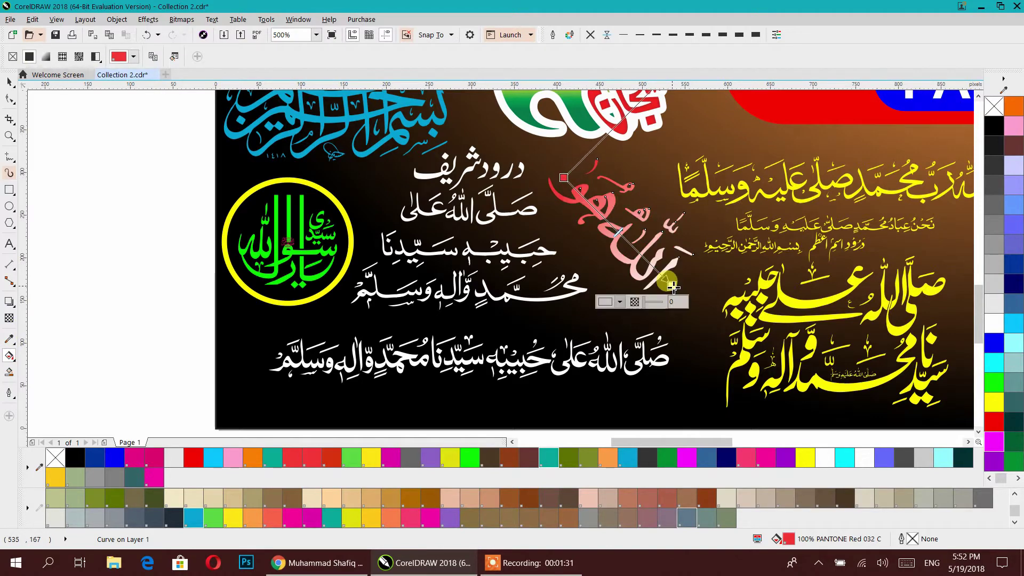
pyautogui.click(686, 458)
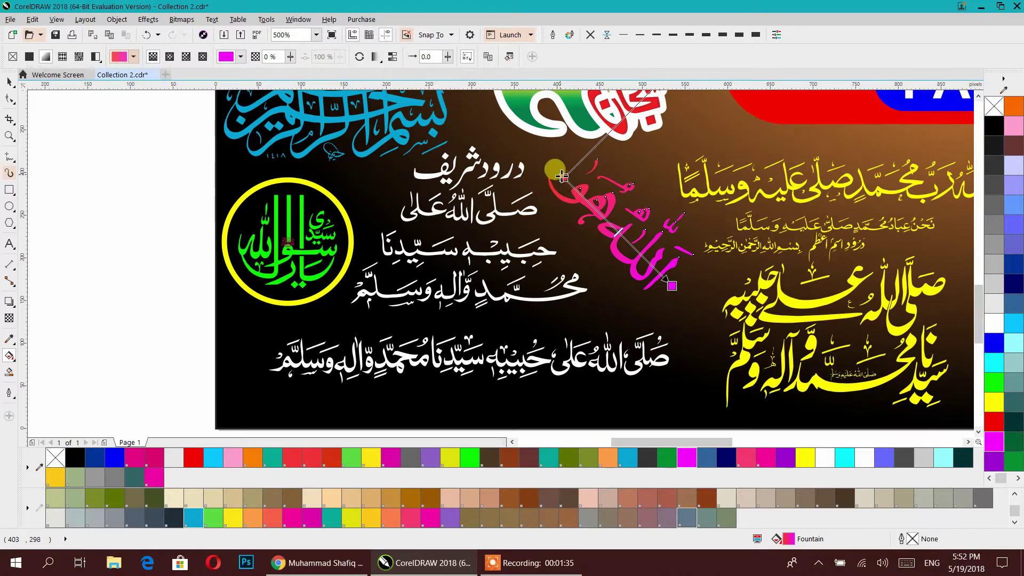
pyautogui.click(993, 361)
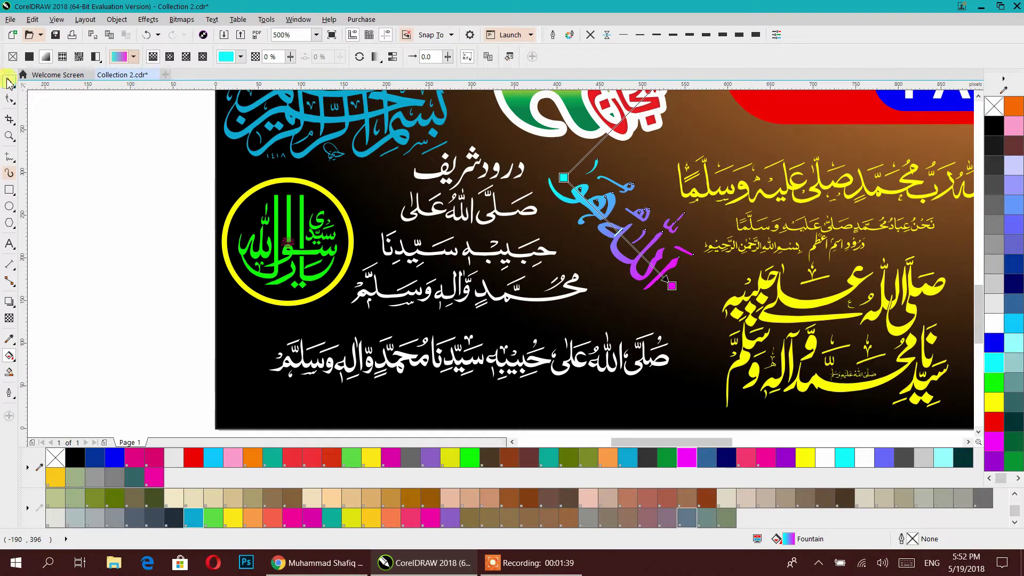
pyautogui.click(8, 82)
# - Try green and PANTONE 803 C yellow on the white Drood calligraphy group, and fill it with Pink (#FF99CC)
pyautogui.click(453, 297)
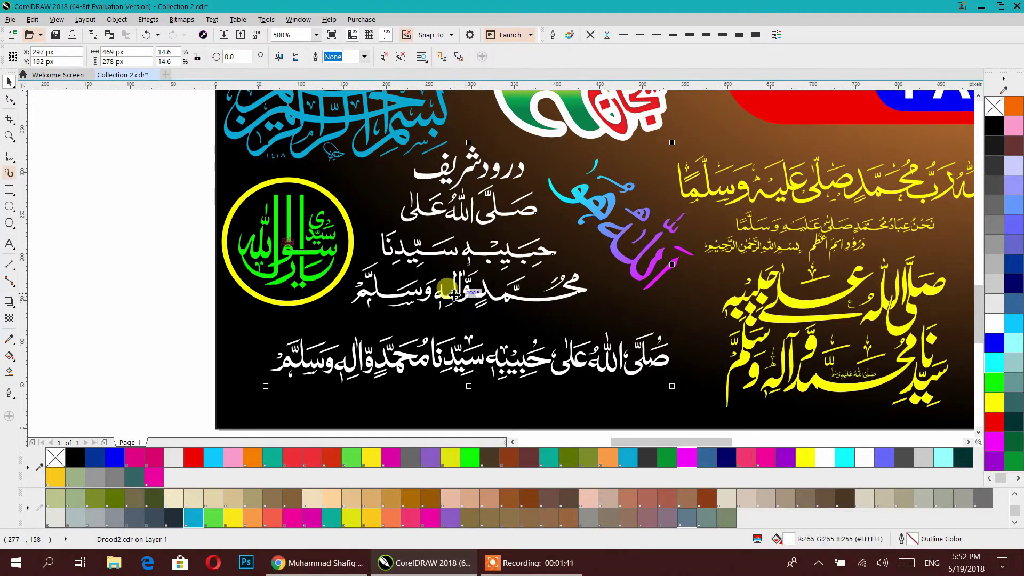
pyautogui.click(474, 458)
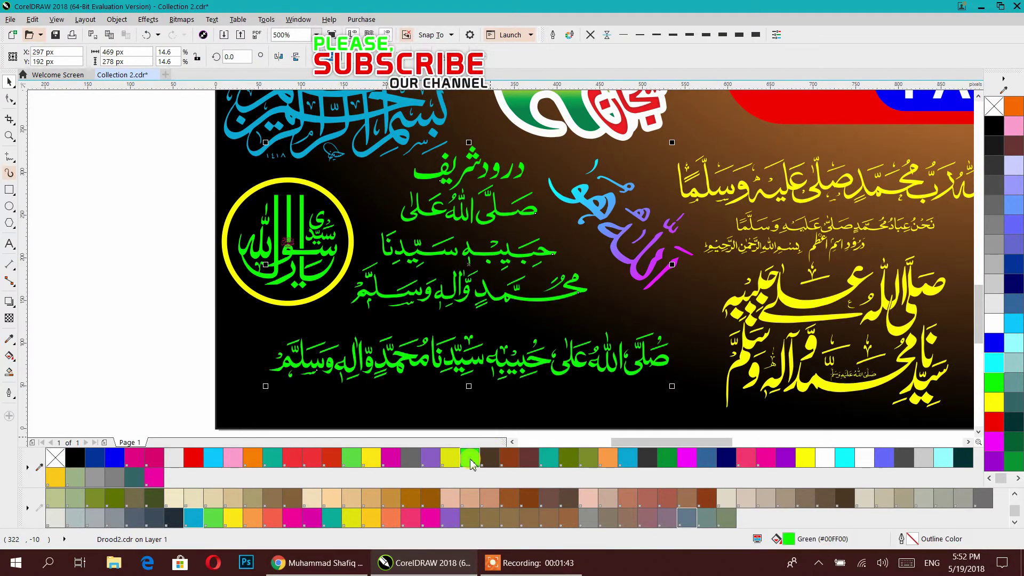
pyautogui.click(373, 461)
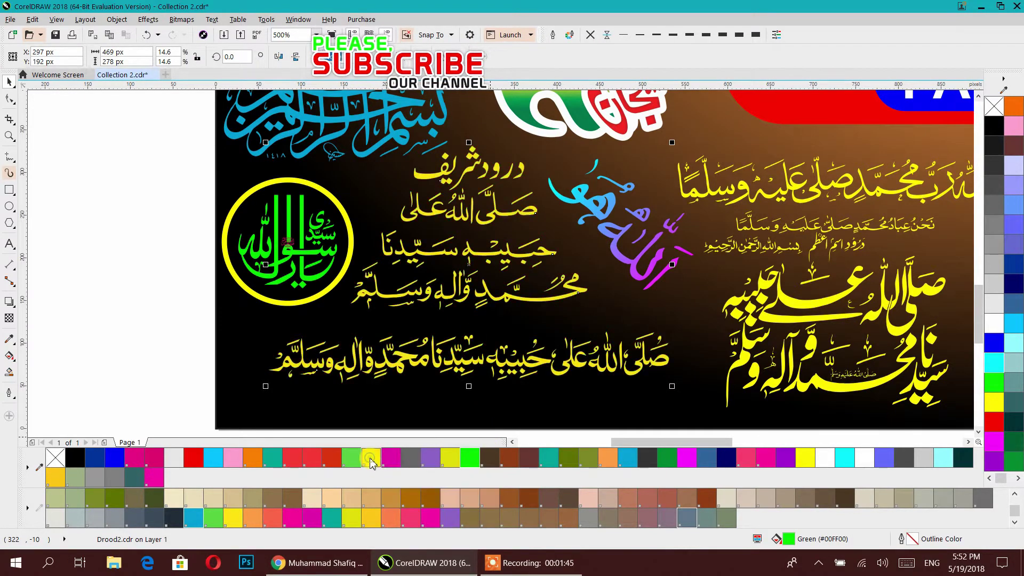
pyautogui.click(233, 457)
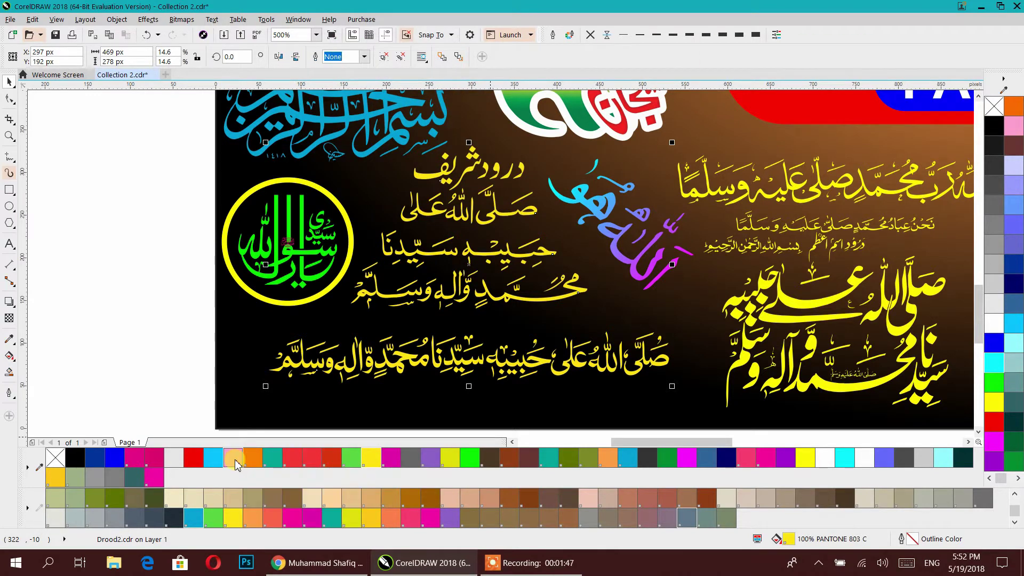
# - Move the small magenta calligraphy to the upper left inside the yellow circle and enlarge it to about 22 by 19 px
pyautogui.moveTo(366, 293); pyautogui.dragTo(604, 321)
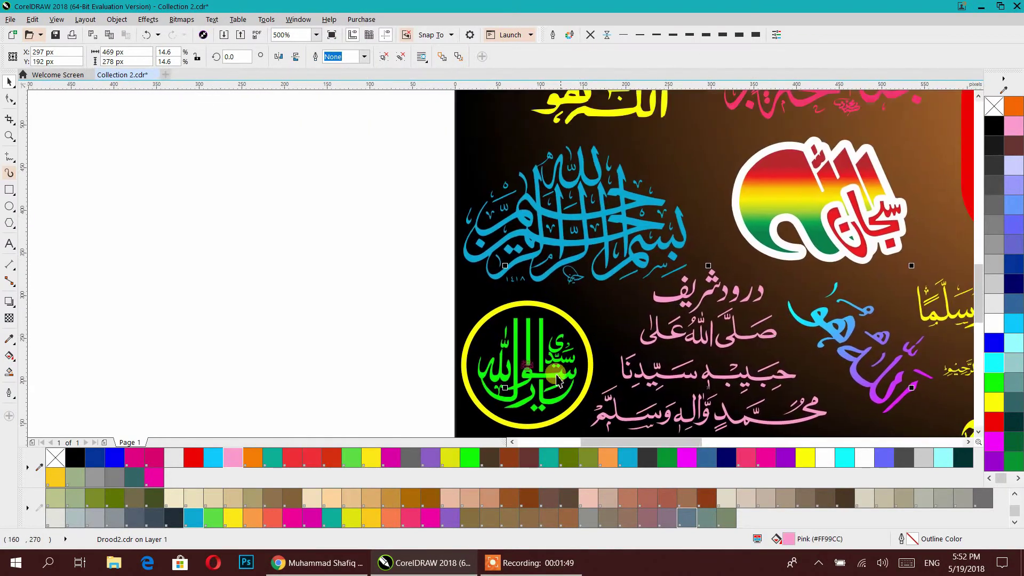
pyautogui.scroll(2, 546, 393)
pyautogui.click(486, 302)
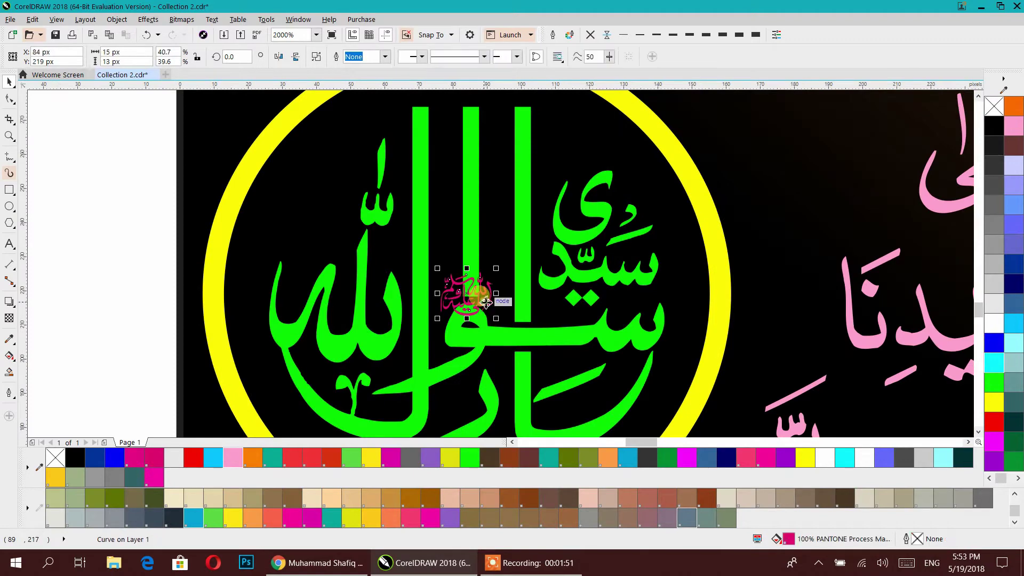
pyautogui.moveTo(486, 305); pyautogui.dragTo(249, 265)
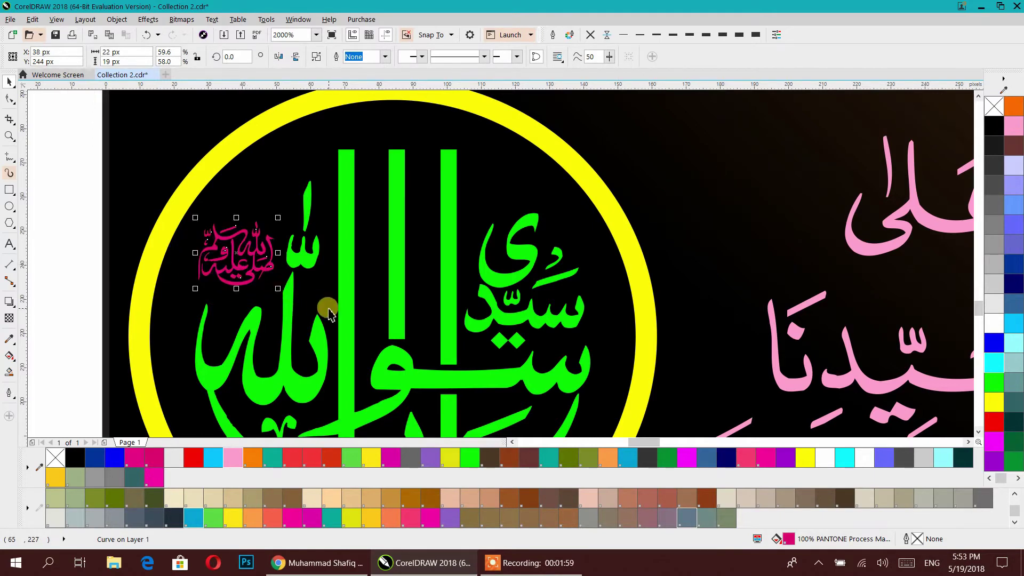
# - Group the small magenta calligraphy with the large green calligraphy inside the yellow circle
pyautogui.keyDown('shift'); pyautogui.click(291, 309); pyautogui.keyUp('shift')
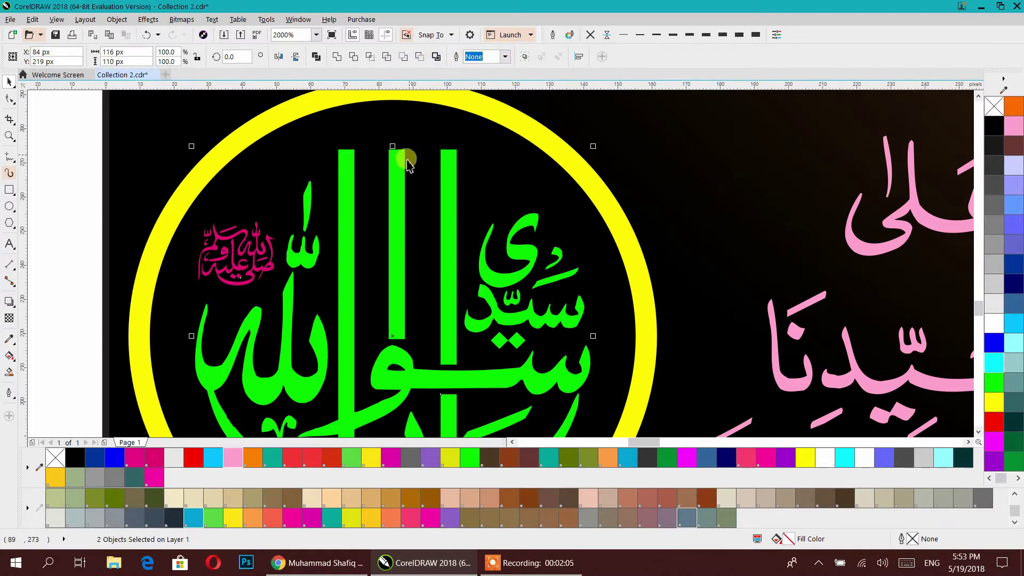
pyautogui.rightClick(341, 179)
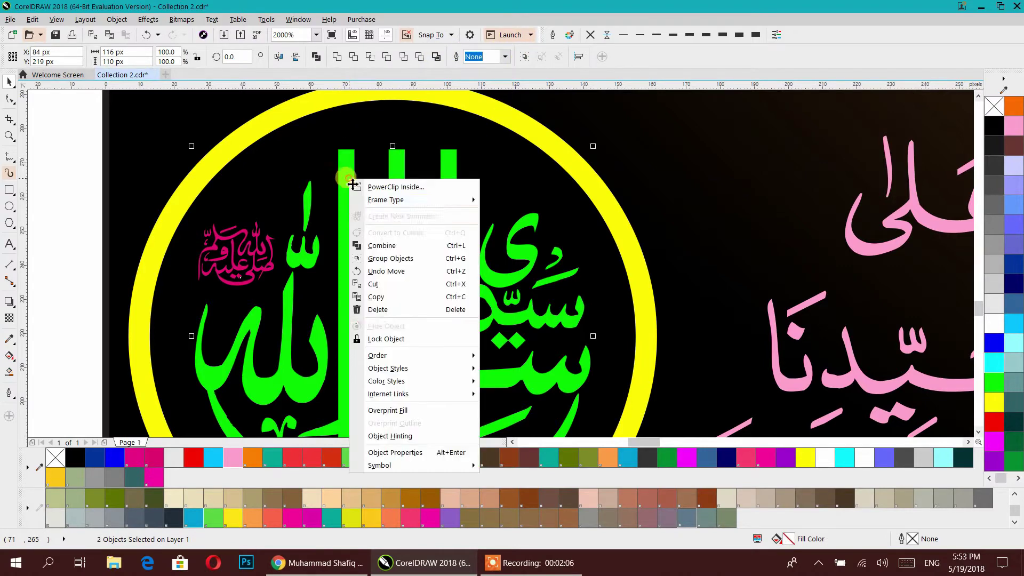
pyautogui.click(394, 260)
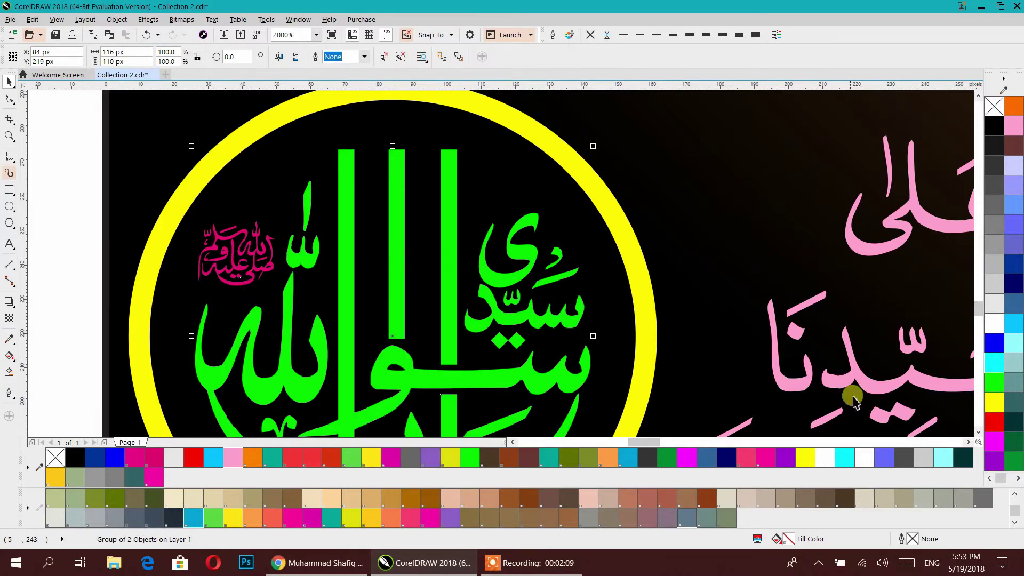
# - Fill the grouped calligraphy inside the yellow circle with green (#00FF00) and deselect it
pyautogui.click(995, 385)
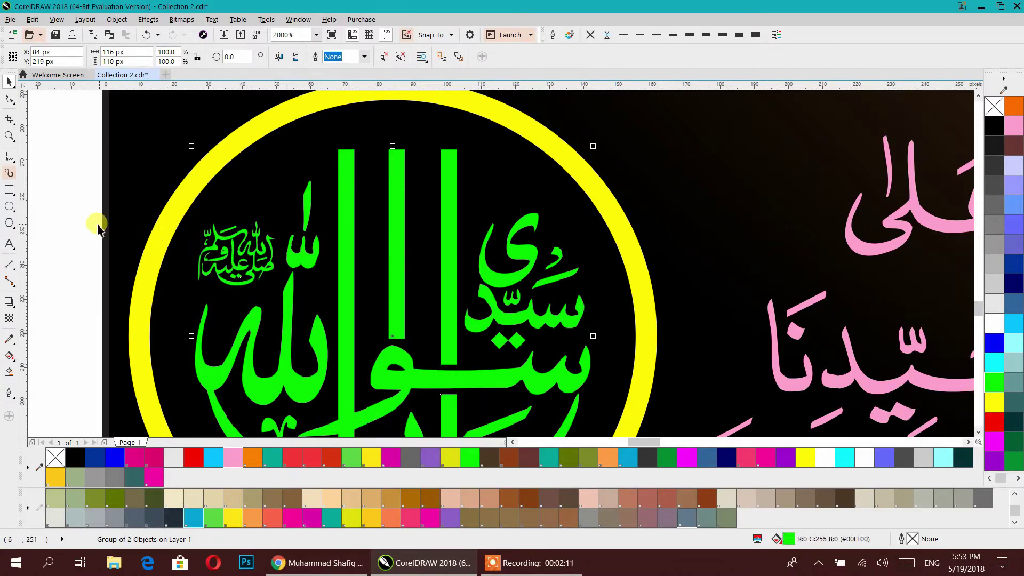
pyautogui.click(72, 223)
# - Open the contents of the rainbow-coloured SUBHAN.cdr calligraphy container to inspect its shapes, and return to the full page
pyautogui.scroll(-3, 367, 176)
pyautogui.scroll(8, 549, 274)
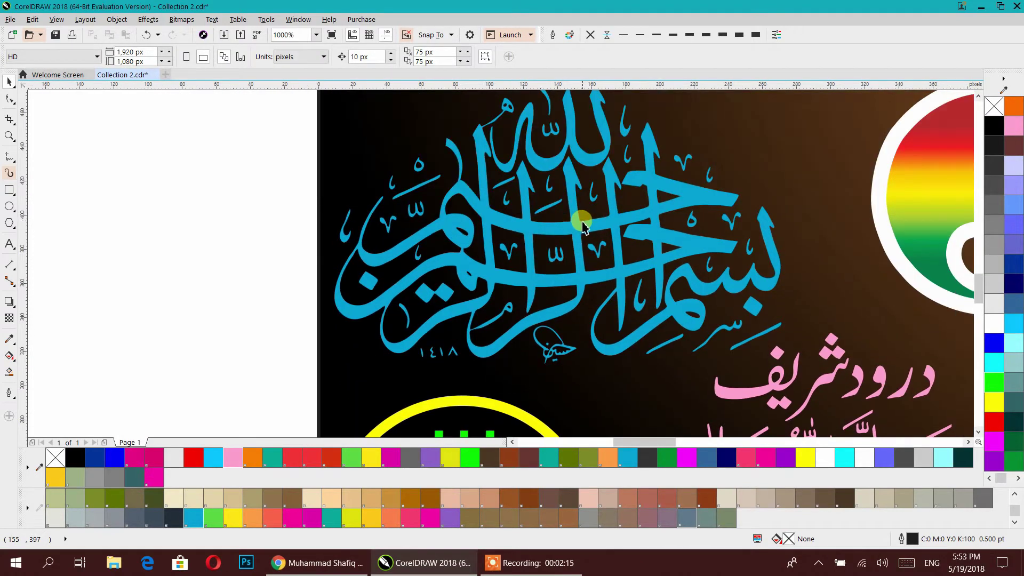
pyautogui.click(583, 226)
pyautogui.scroll(1, 533, 244)
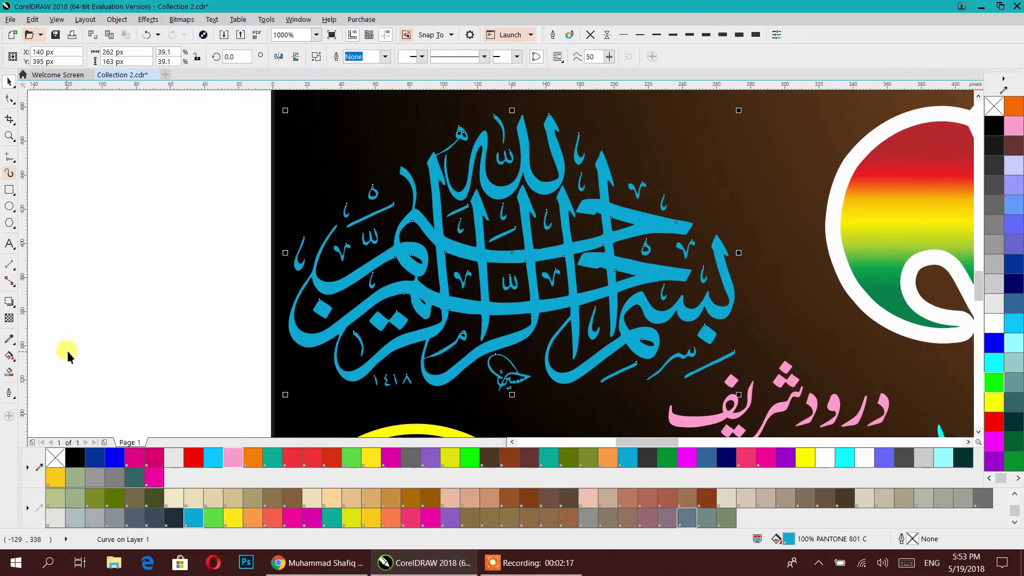
pyautogui.click(939, 229)
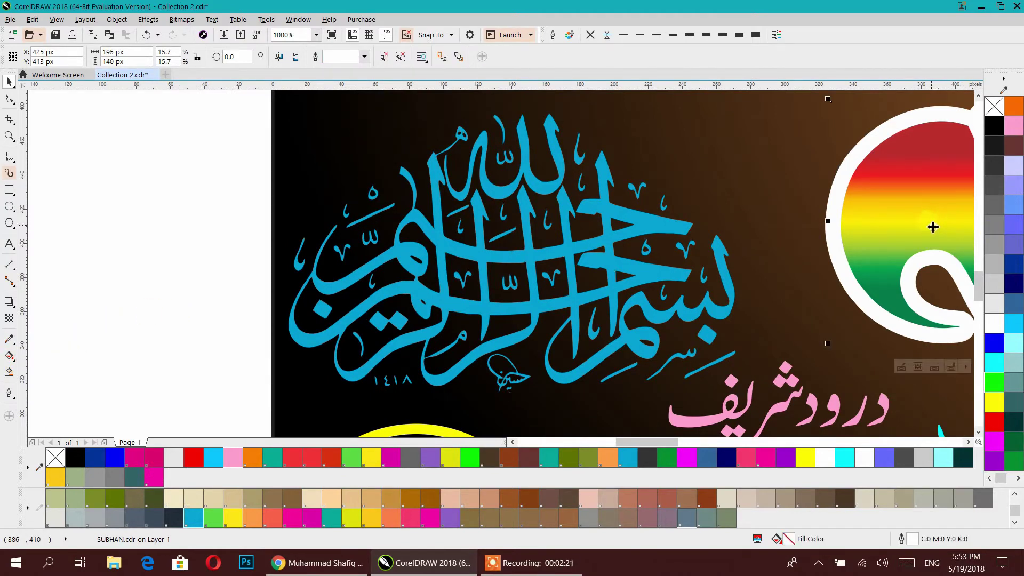
pyautogui.doubleClick(933, 227)
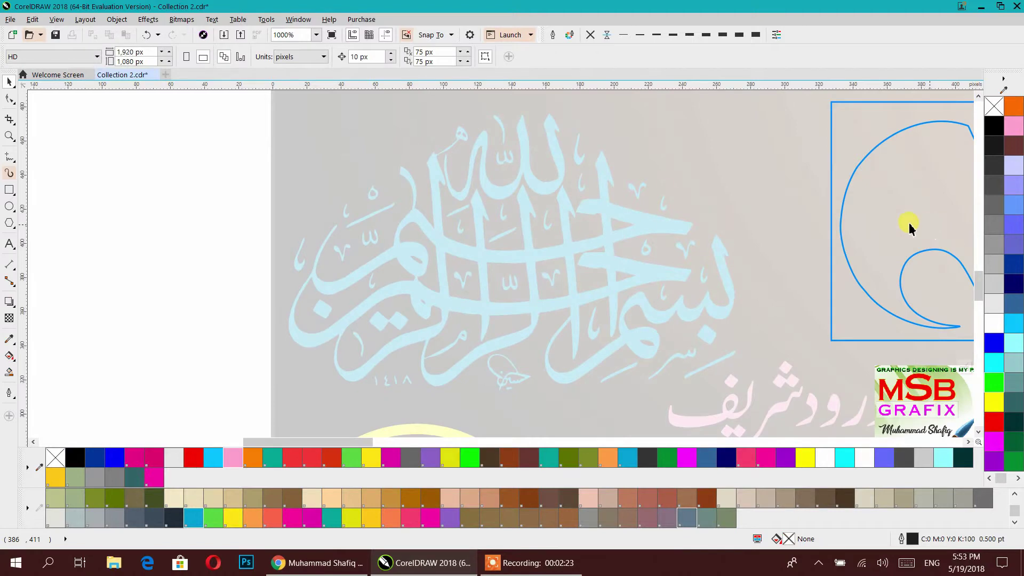
pyautogui.click(139, 179)
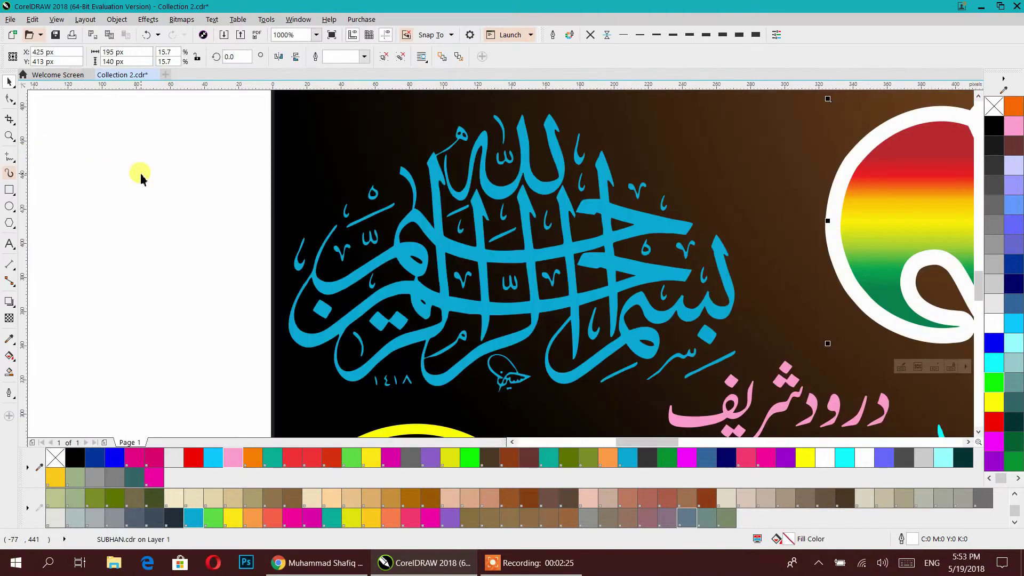
# - Apply a vertical fountain fill to the blue Bismillah calligraphy, running from blue at its base to white at its top, and deselect it
pyautogui.scroll(-2, 777, 282)
pyautogui.moveTo(778, 281); pyautogui.dragTo(666, 338)
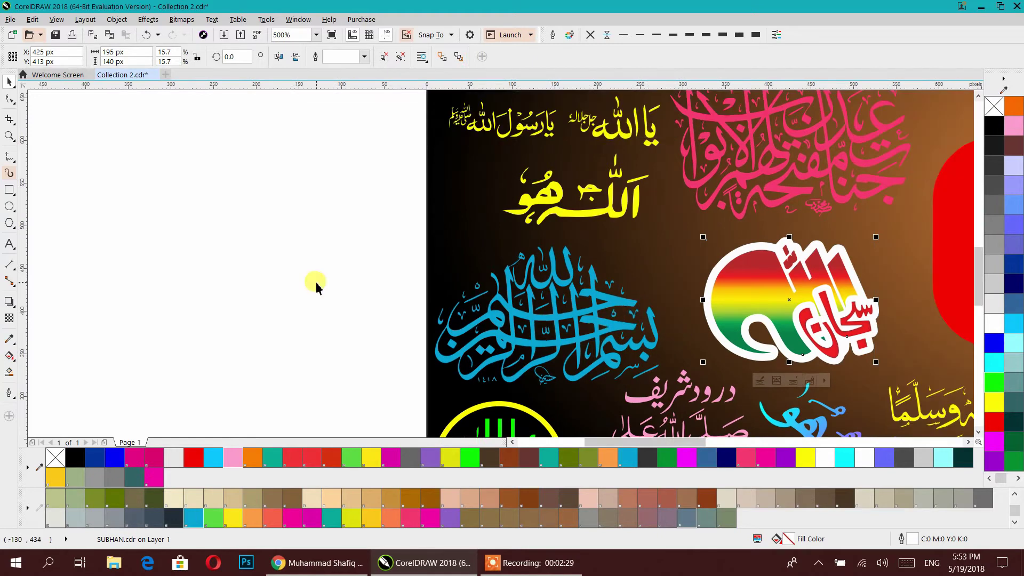
pyautogui.click(316, 287)
pyautogui.click(470, 315)
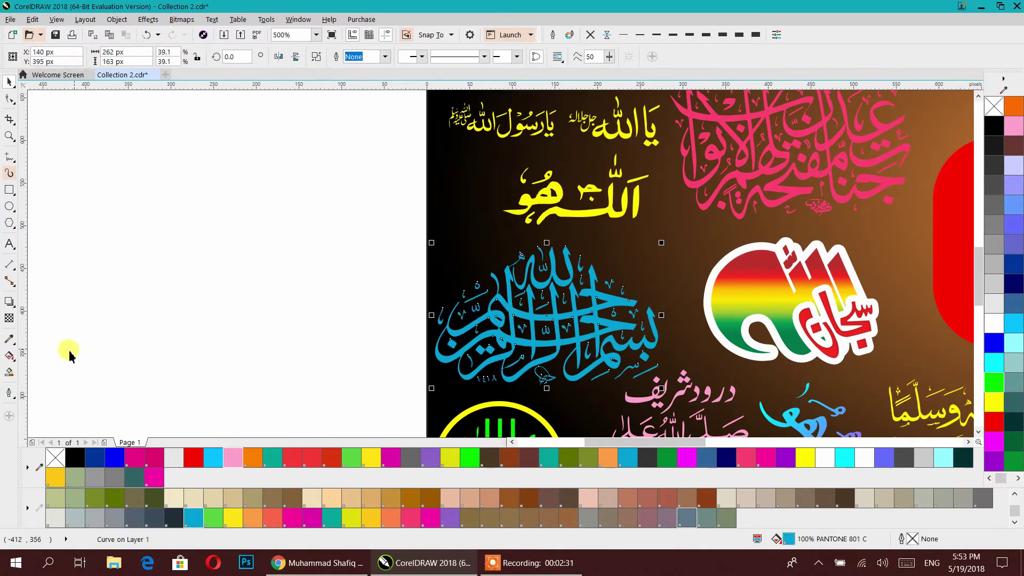
pyautogui.click(9, 356)
pyautogui.moveTo(544, 382); pyautogui.dragTo(540, 241)
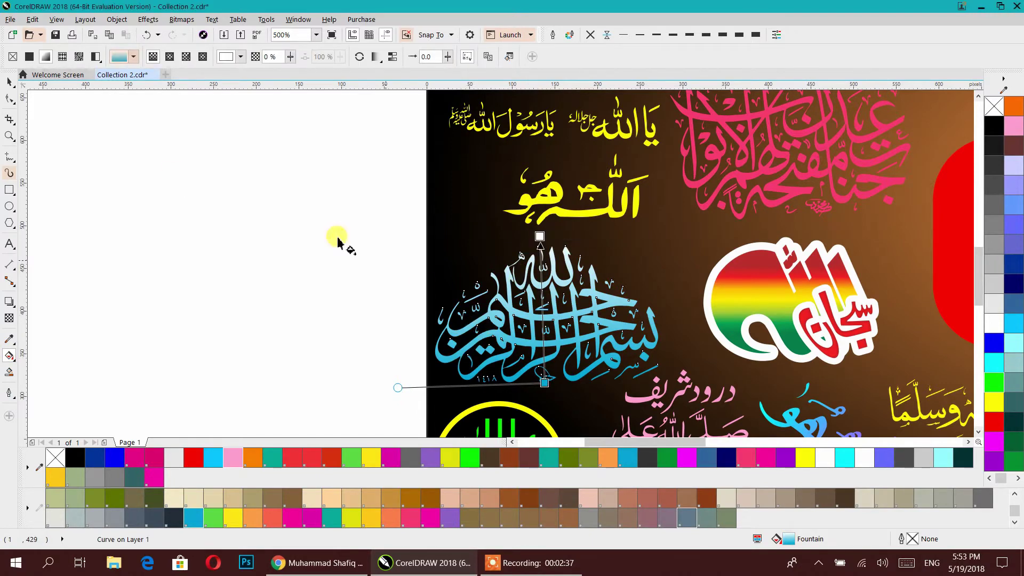
pyautogui.click(10, 87)
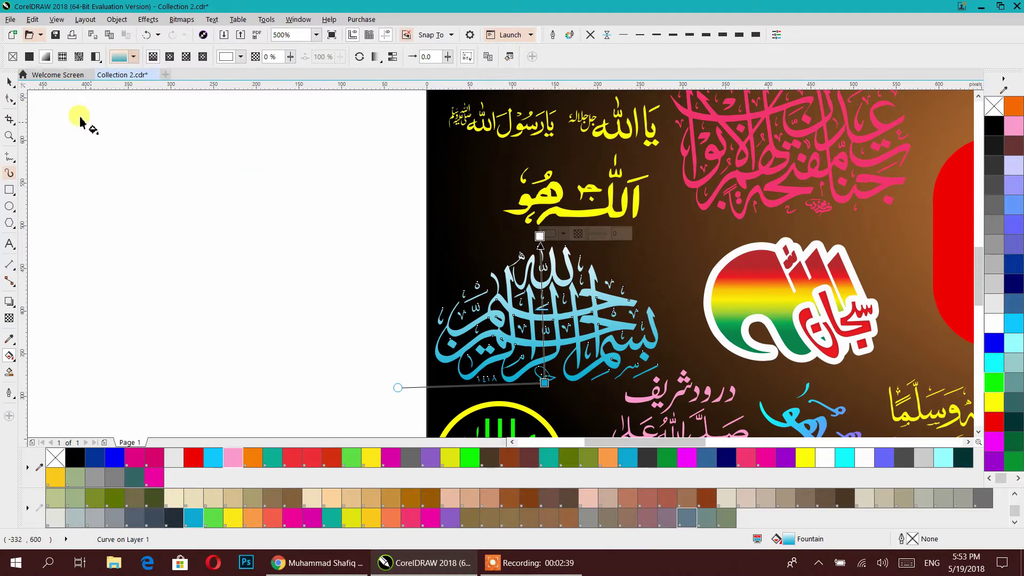
pyautogui.click(10, 81)
pyautogui.click(274, 162)
# - Fill the yellow calligraphy above the Bismillah with purple PANTONE 814 C
pyautogui.scroll(2, 368, 245)
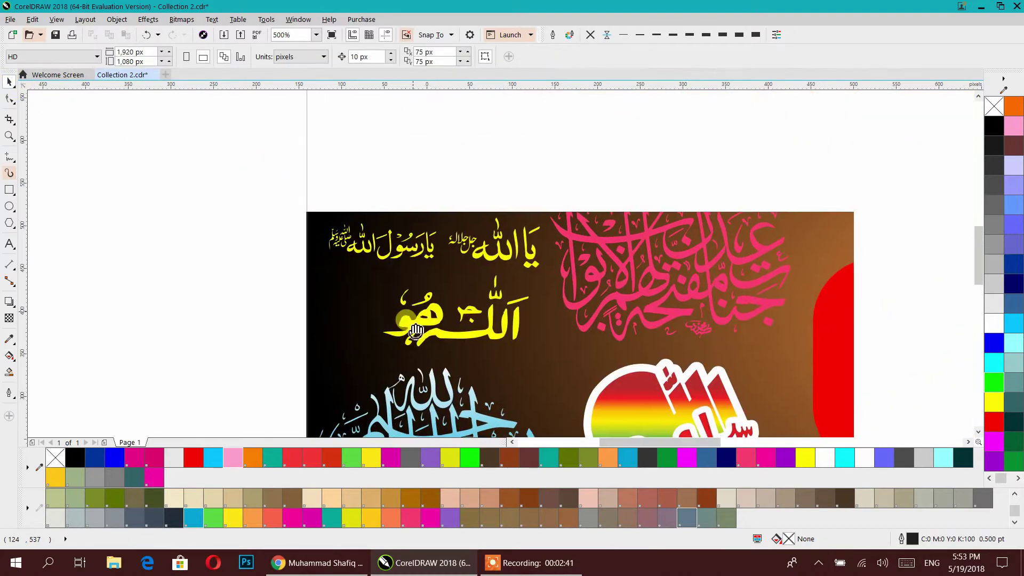
pyautogui.click(457, 327)
pyautogui.click(517, 456)
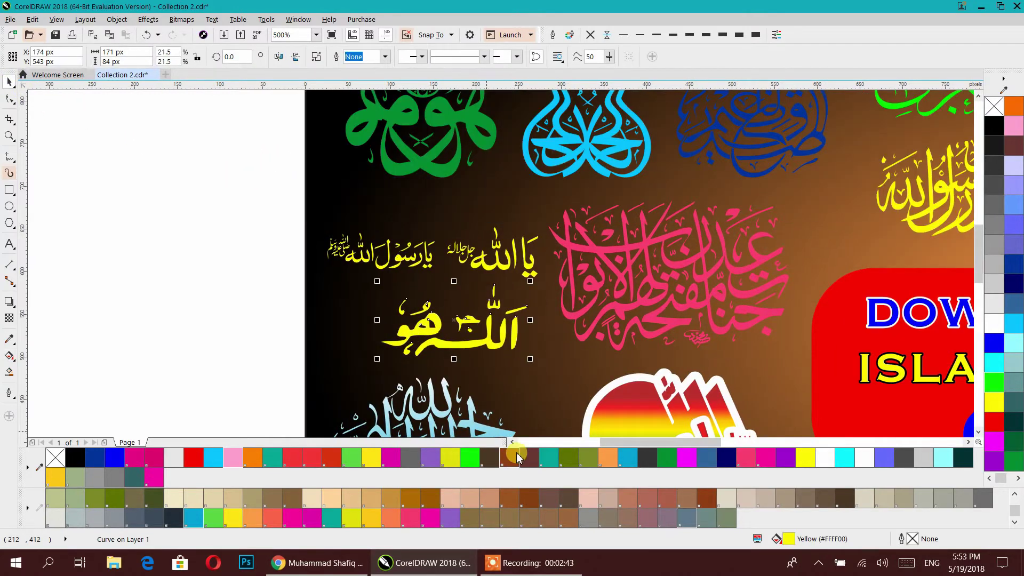
pyautogui.click(426, 462)
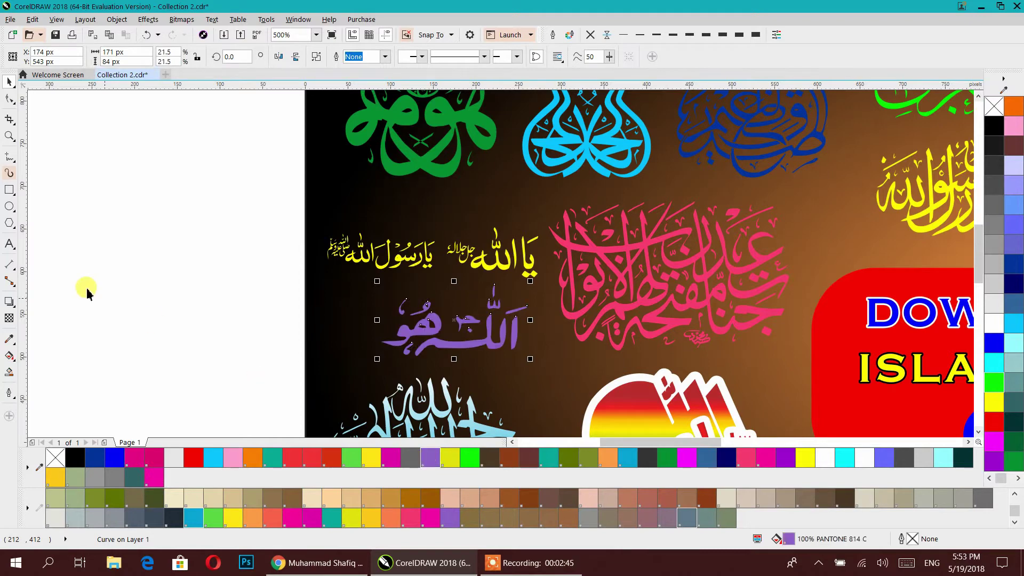
# - Apply a multicoloured dotted vector pattern fill to the purple calligraphy, adjust its tile on the lettering, and deselect it
pyautogui.click(10, 357)
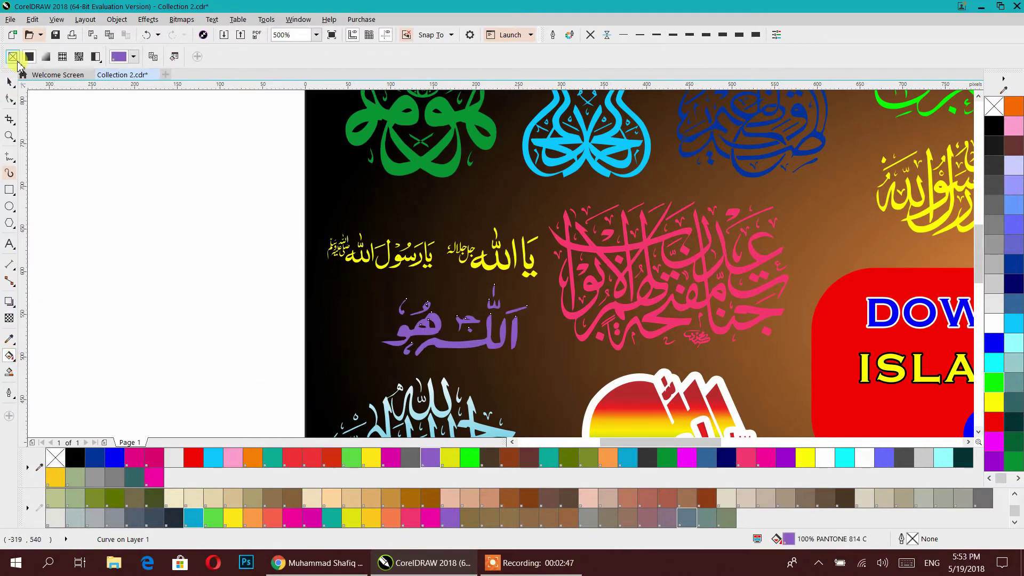
pyautogui.click(63, 57)
pyautogui.moveTo(433, 326); pyautogui.dragTo(453, 343)
pyautogui.scroll(2, 452, 343)
pyautogui.moveTo(435, 306); pyautogui.dragTo(464, 320)
pyautogui.scroll(-3, 457, 315)
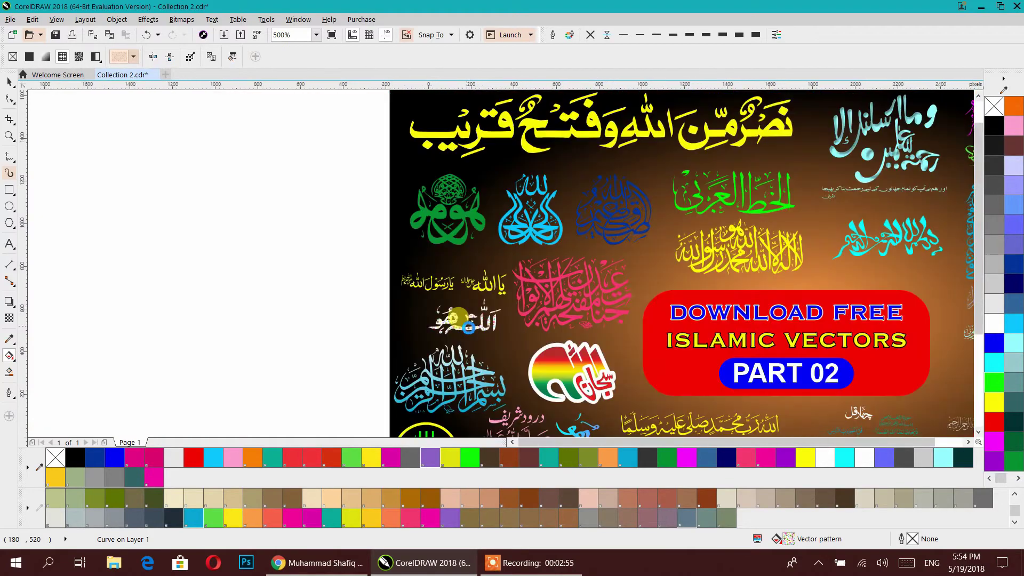
pyautogui.scroll(-1, 457, 318)
pyautogui.scroll(4, 85, 187)
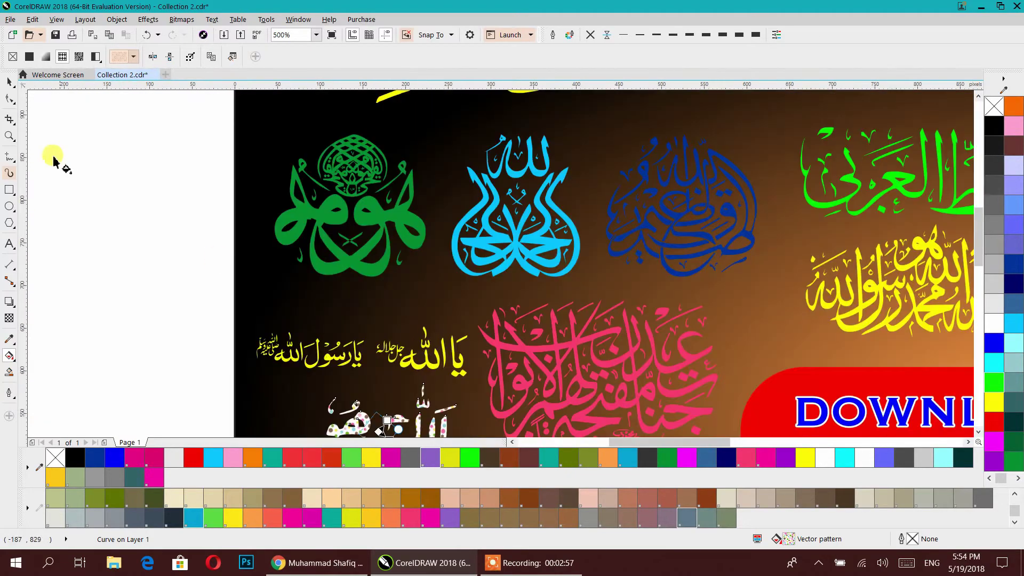
pyautogui.click(8, 83)
pyautogui.click(114, 153)
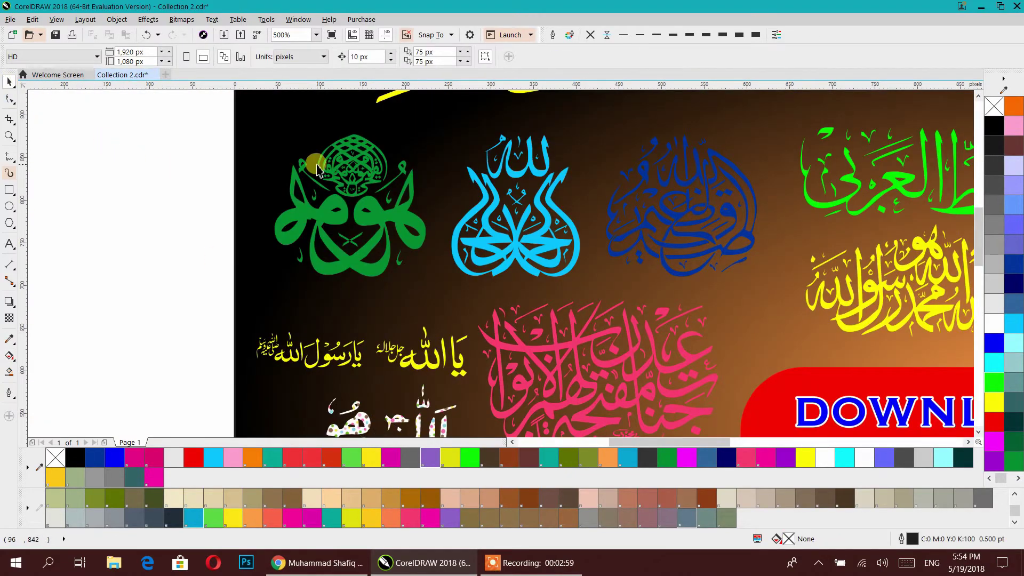
# - Recolour the dark blue round calligraphy with pure blue (#0000FF)
pyautogui.scroll(1, 480, 202)
pyautogui.click(729, 235)
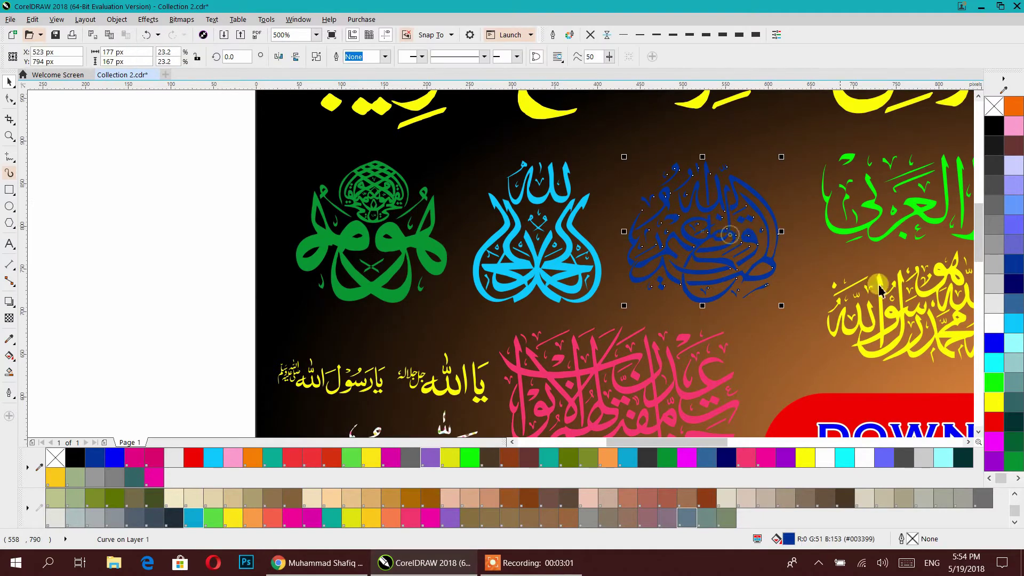
pyautogui.click(996, 345)
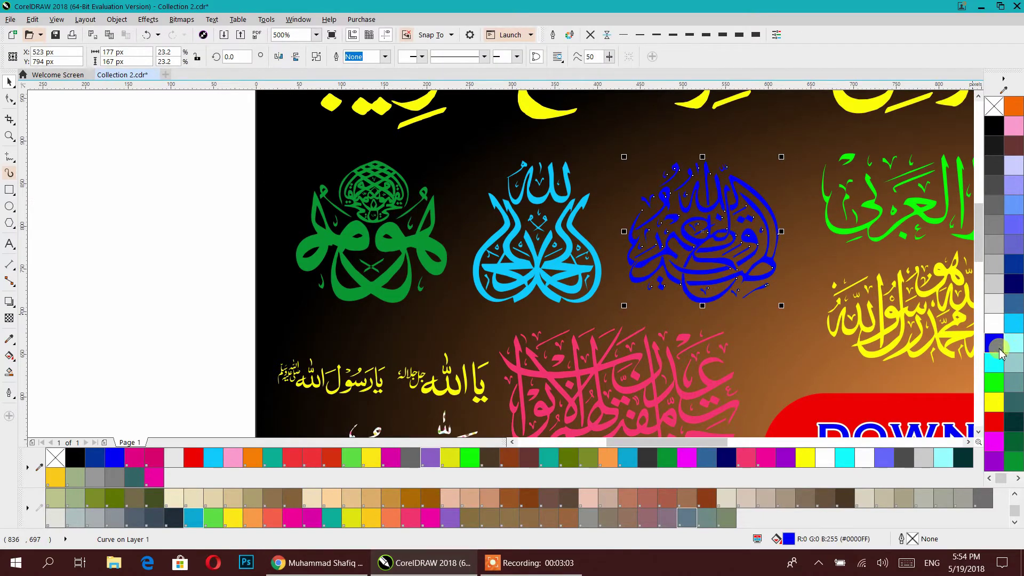
# - Apply a bitmap pattern fill to the blue round calligraphy and adjust its tile across the lettering
pyautogui.click(10, 356)
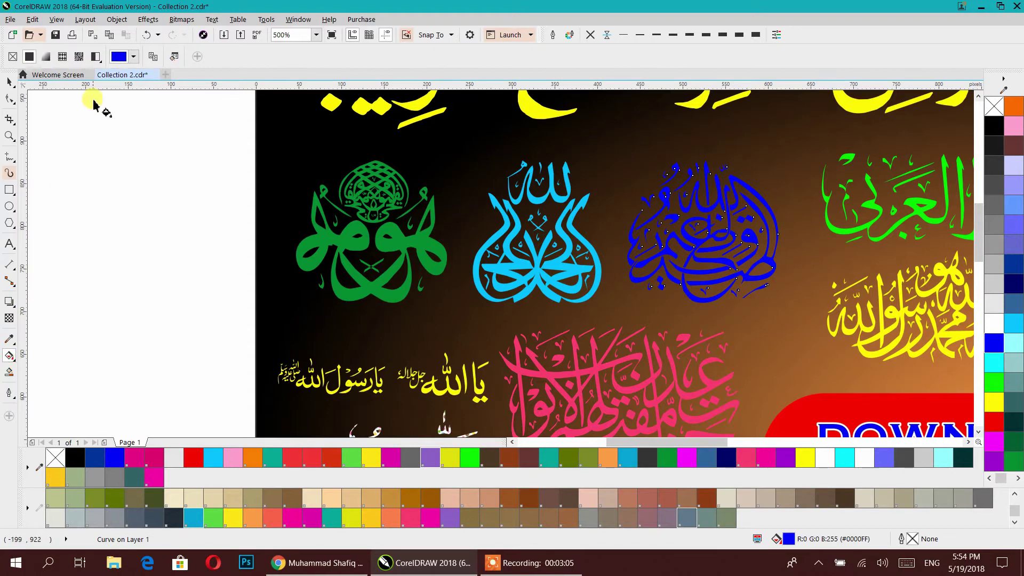
pyautogui.click(79, 57)
pyautogui.moveTo(701, 220); pyautogui.dragTo(720, 233)
pyautogui.scroll(2, 721, 235)
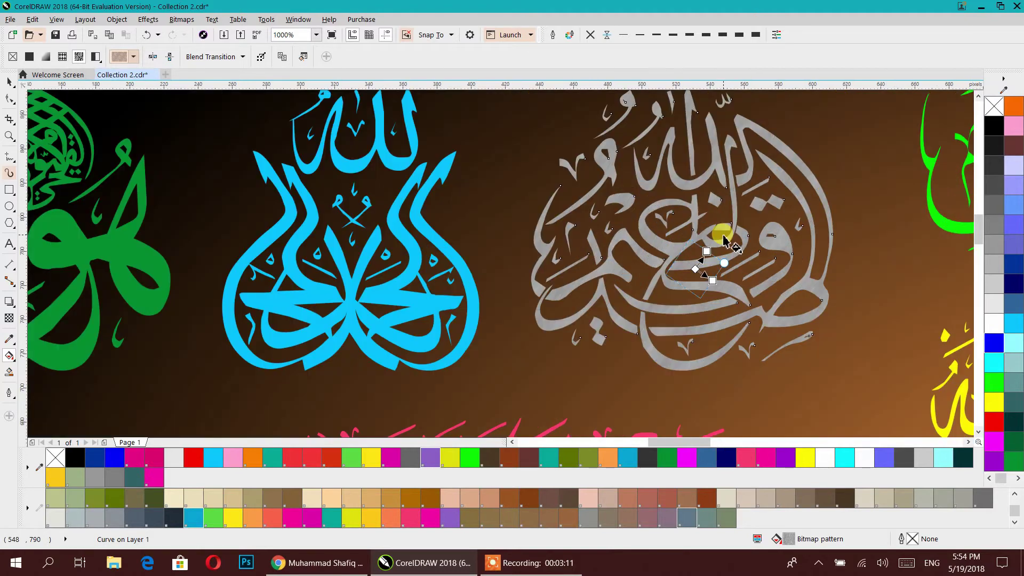
# - Replace the round calligraphy's bitmap pattern with the golden texture from the recent fills, and resize and rotate its tiles
pyautogui.click(131, 58)
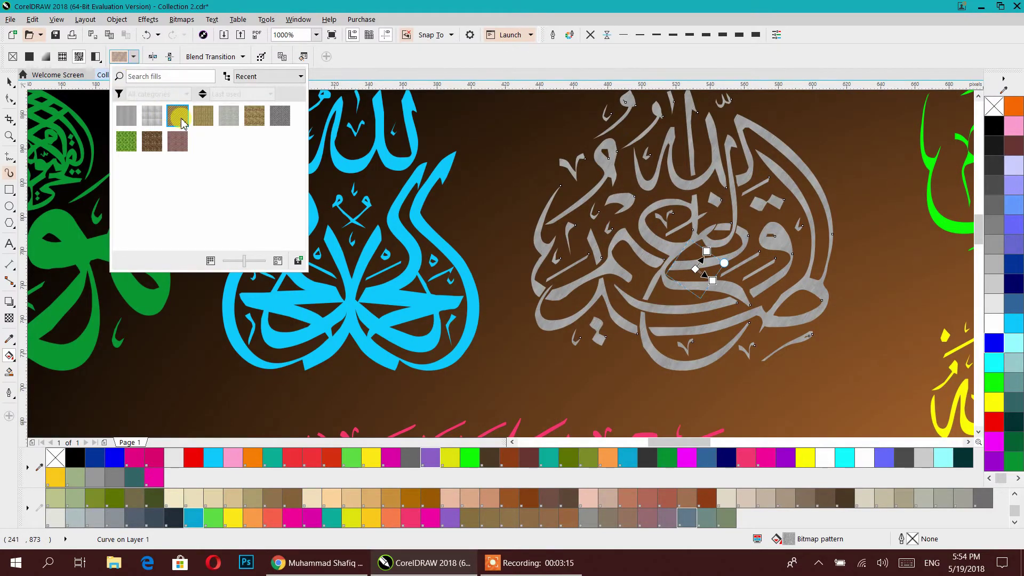
pyautogui.click(179, 116)
pyautogui.click(702, 226)
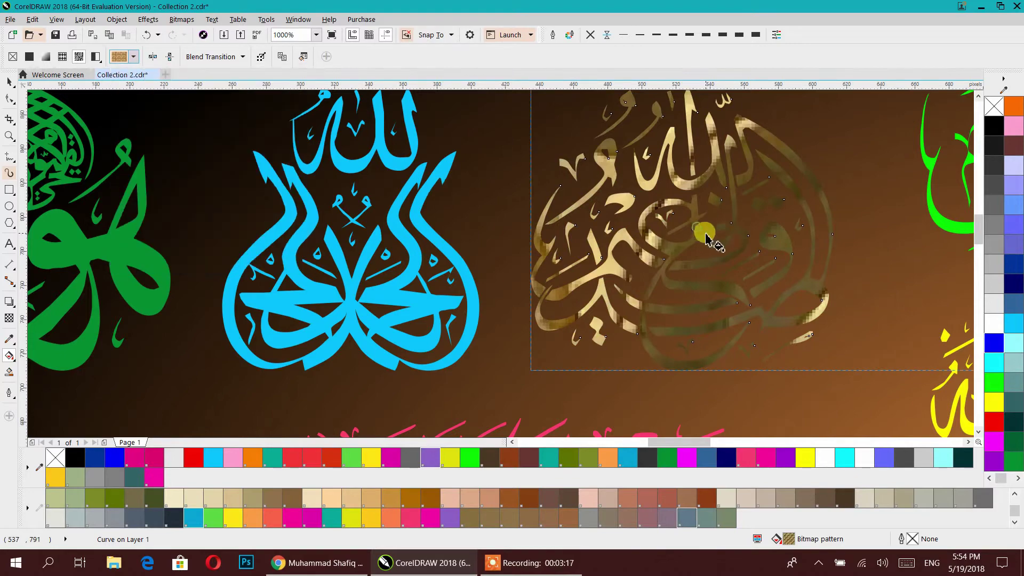
pyautogui.moveTo(704, 229); pyautogui.dragTo(677, 260)
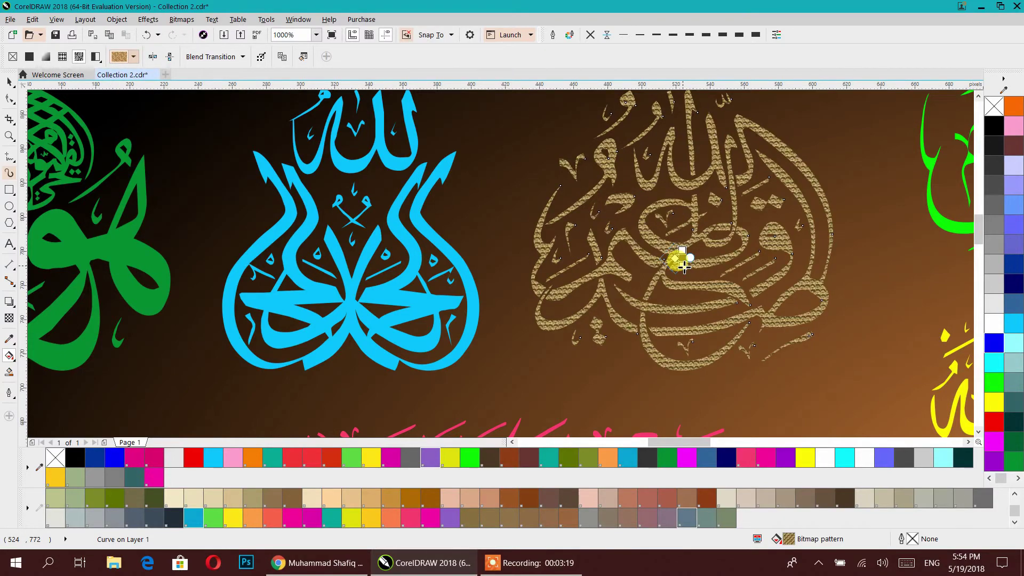
pyautogui.scroll(2, 676, 235)
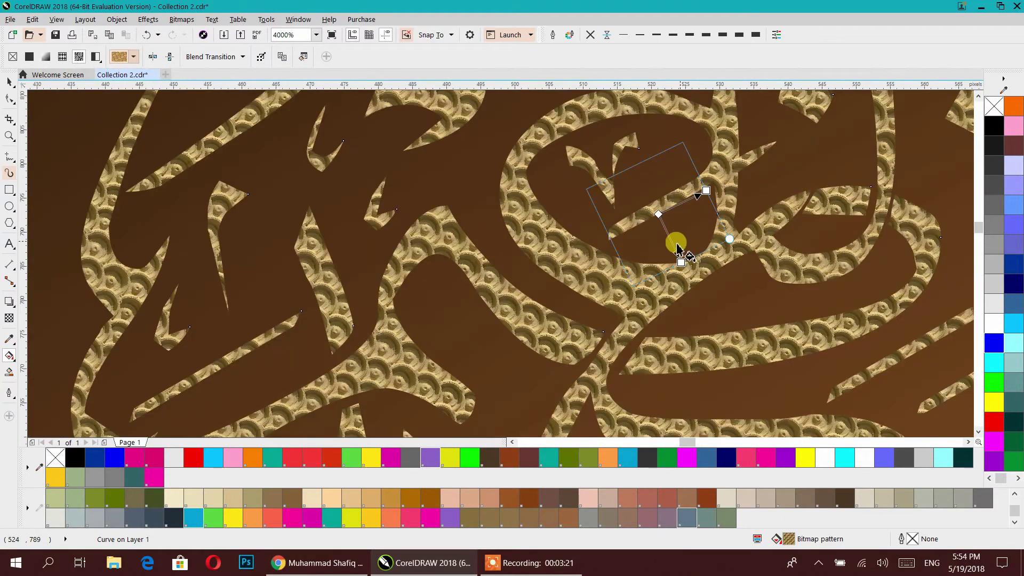
pyautogui.moveTo(572, 263); pyautogui.dragTo(658, 290)
pyautogui.scroll(-2, 651, 256)
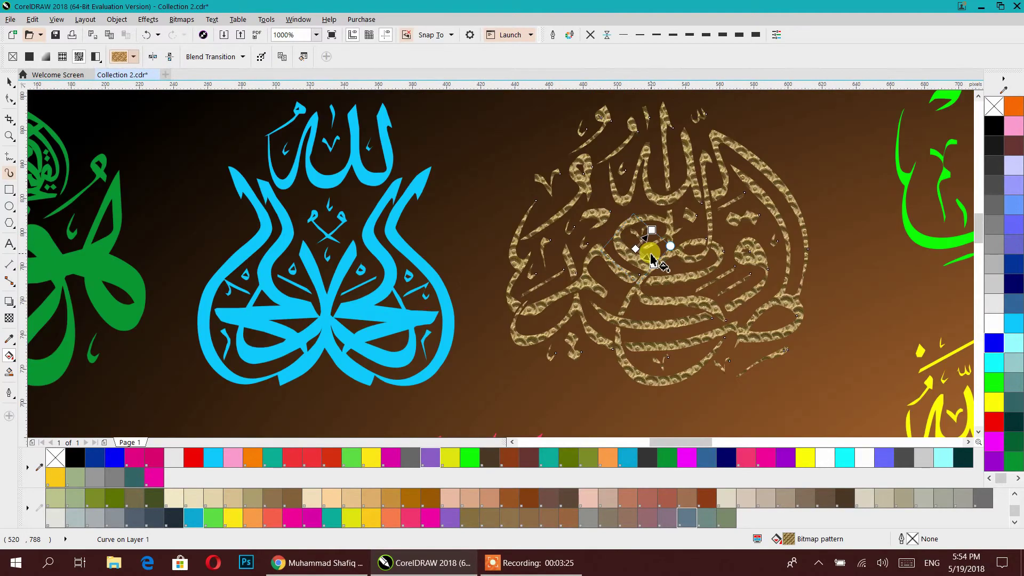
# - Add a white 0.5 pt outline with rounded corners behind the golden fill of the round calligraphy
pyautogui.rightClick(994, 323)
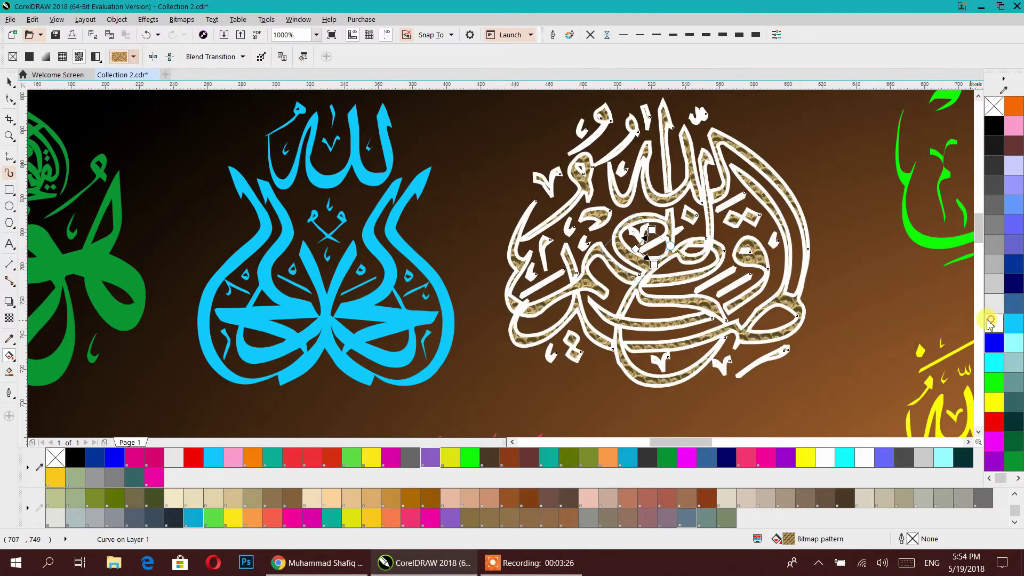
pyautogui.click(551, 36)
pyautogui.click(474, 283)
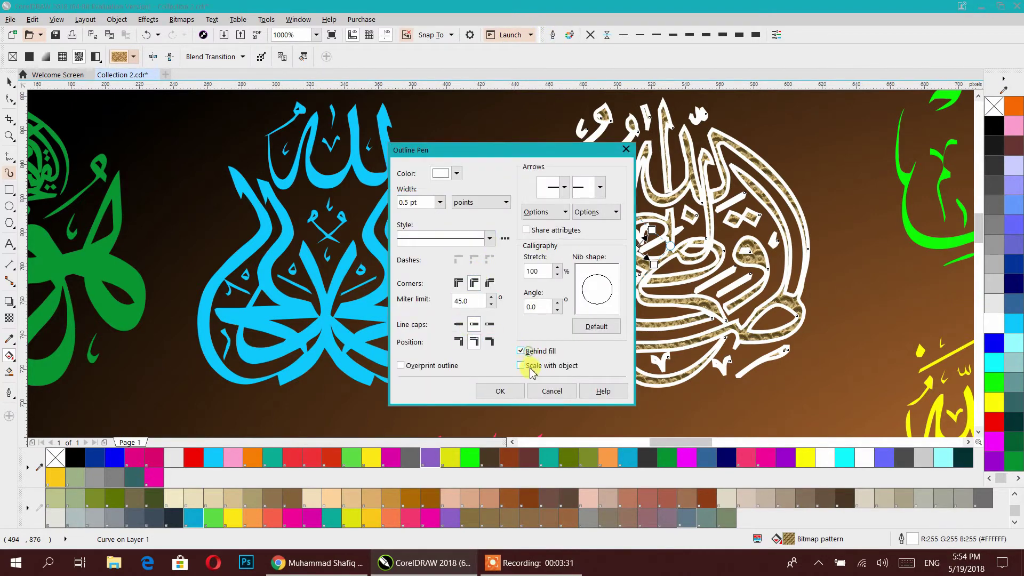
pyautogui.click(496, 392)
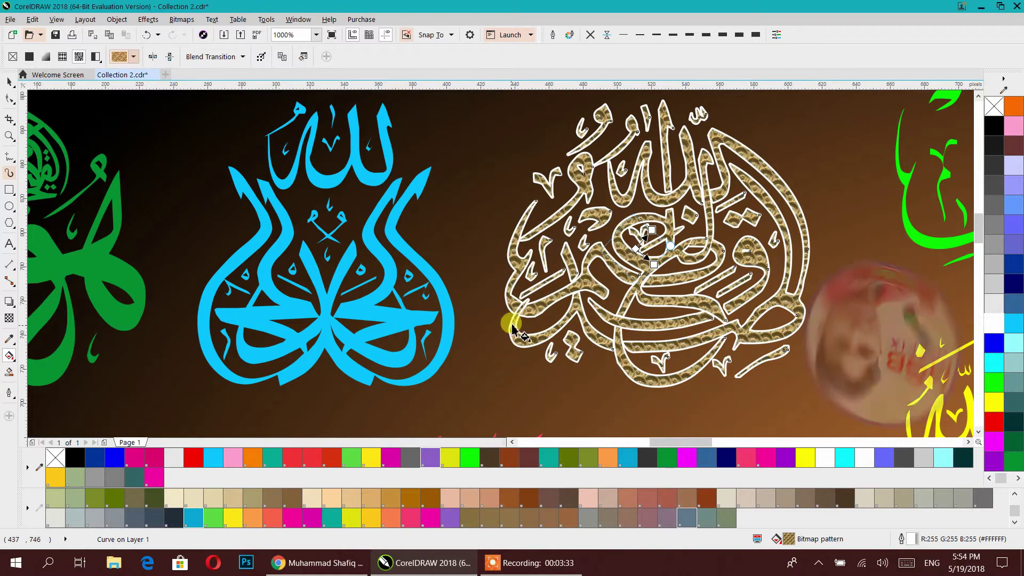
pyautogui.click(8, 85)
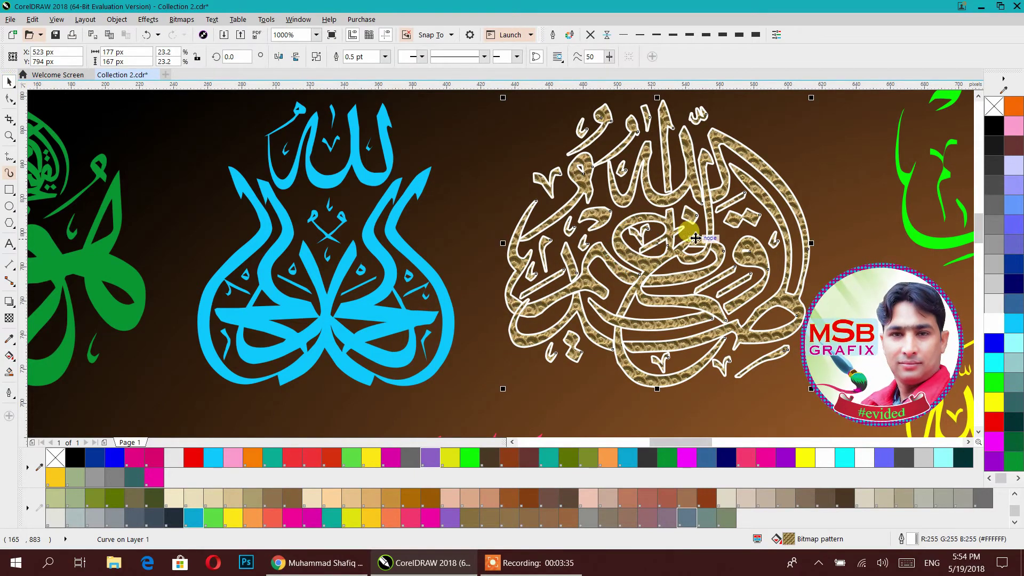
# - Look over the remaining calligraphy designs on the page and view the whole sheet
pyautogui.scroll(-5, 484, 274)
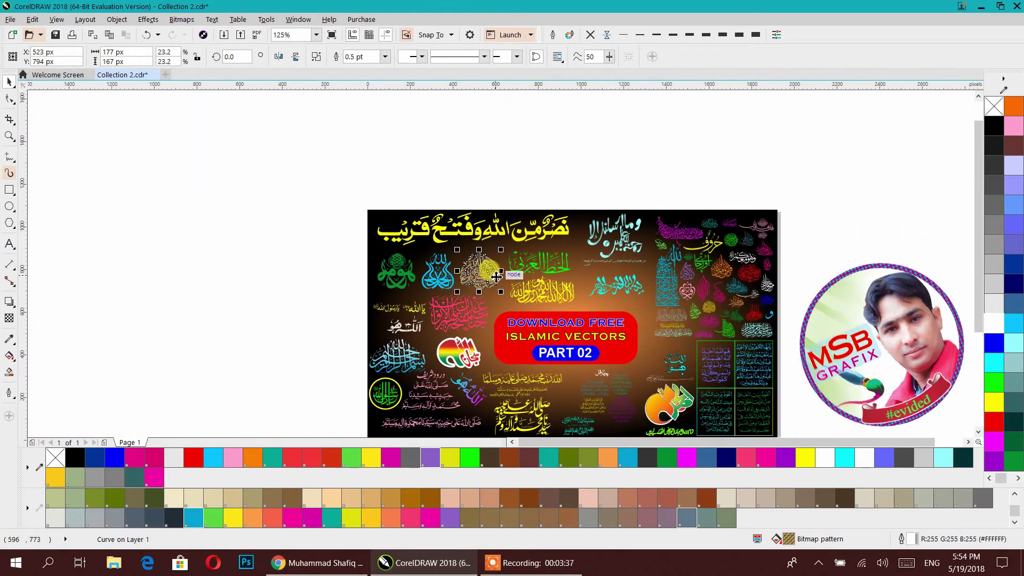
pyautogui.scroll(3, 572, 257)
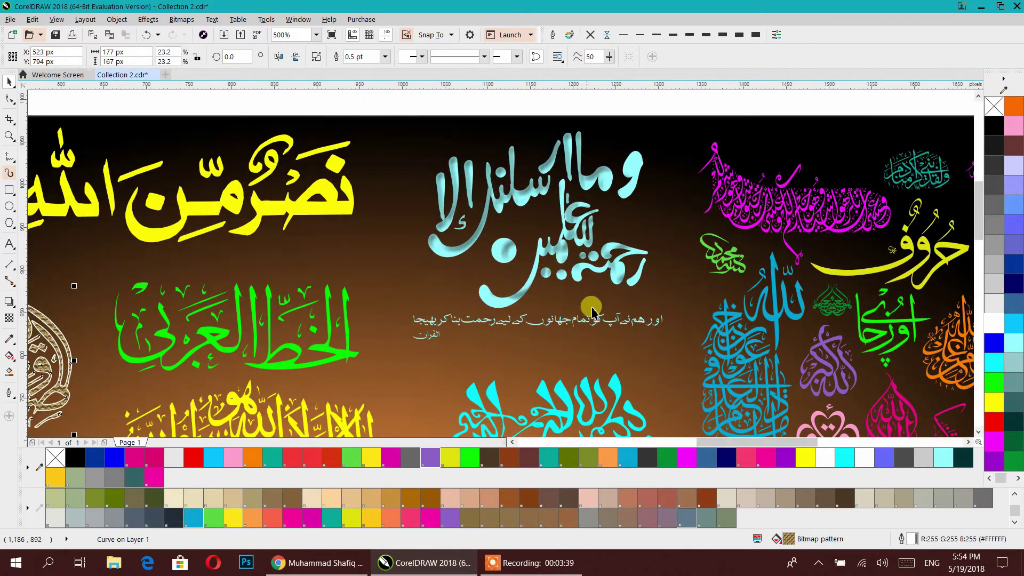
pyautogui.moveTo(453, 334); pyautogui.dragTo(525, 266)
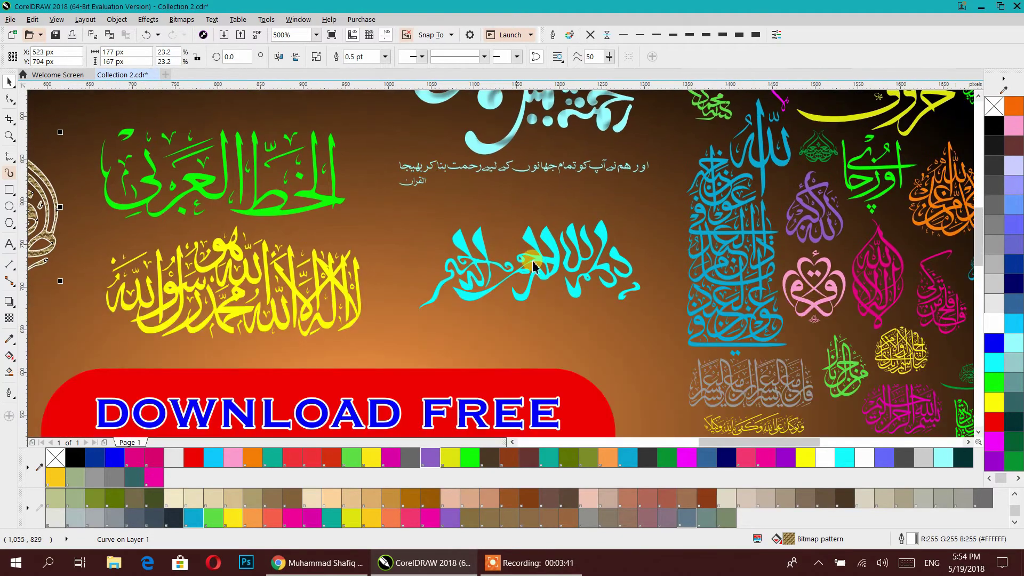
pyautogui.moveTo(301, 280); pyautogui.dragTo(879, 242)
pyautogui.scroll(-3, 879, 242)
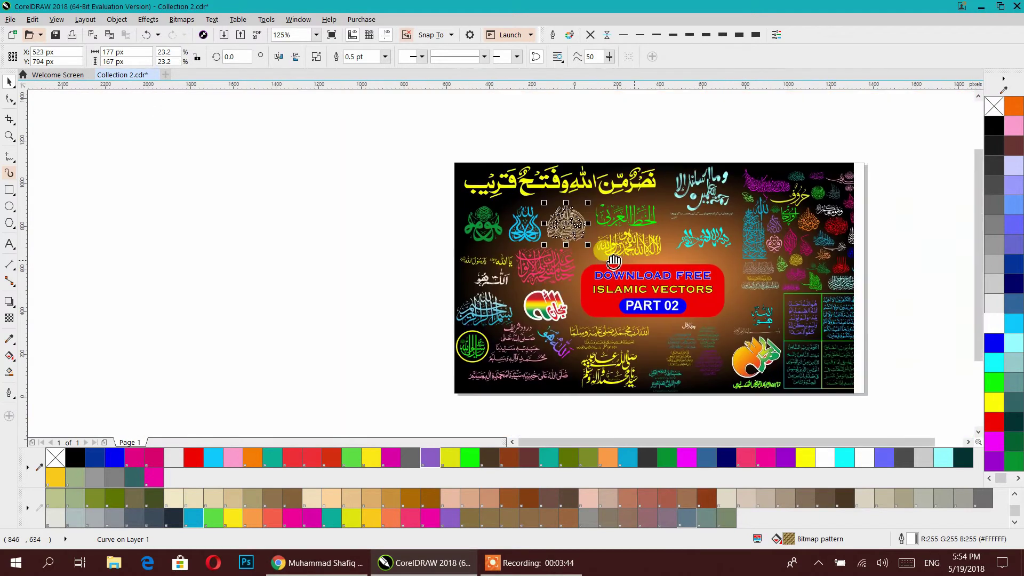
pyautogui.moveTo(597, 256); pyautogui.dragTo(447, 259)
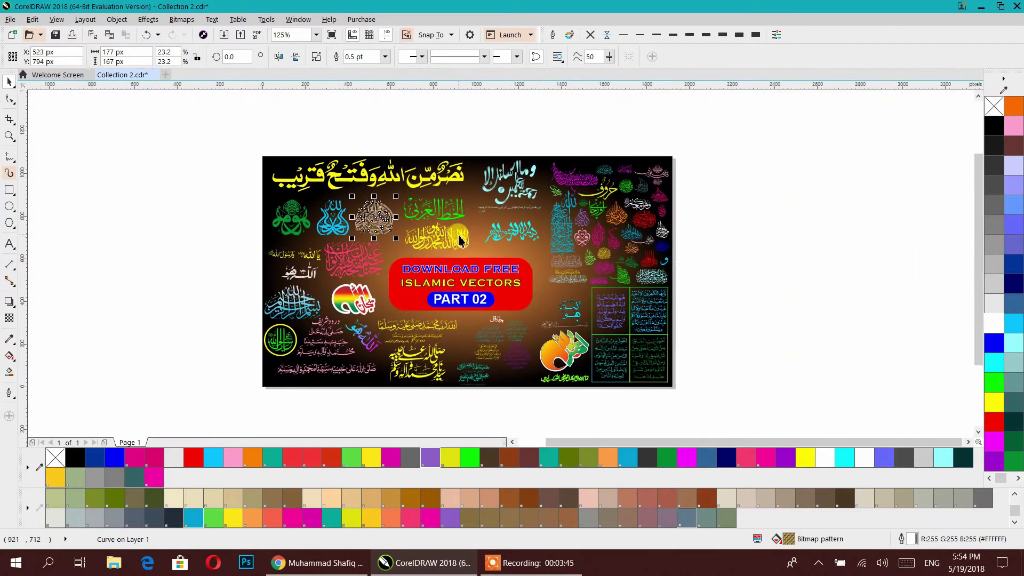
# - Frame the whole calligraphy sheet and look it over in a full-screen preview
pyautogui.click(7, 139)
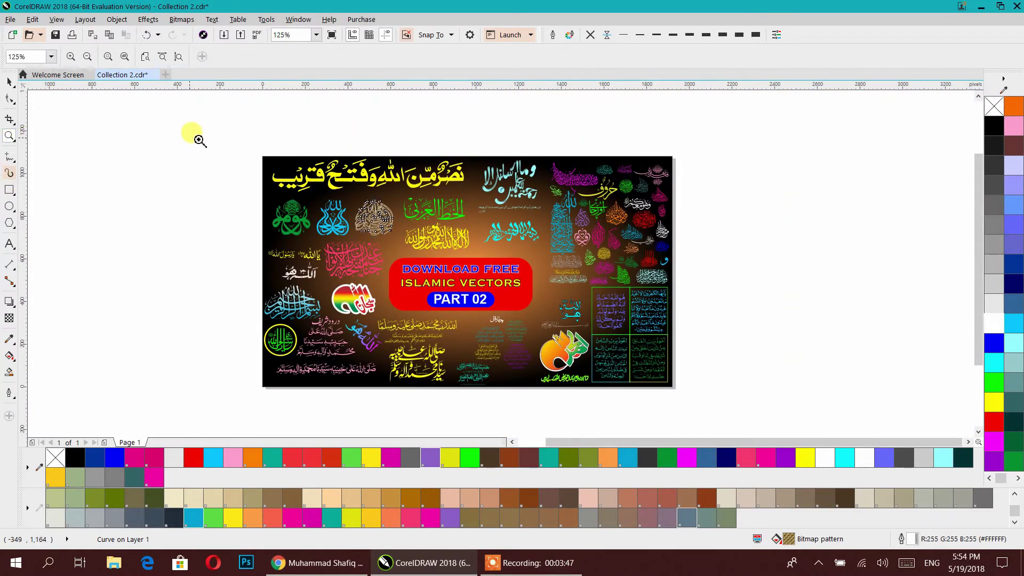
pyautogui.moveTo(261, 154); pyautogui.dragTo(712, 407)
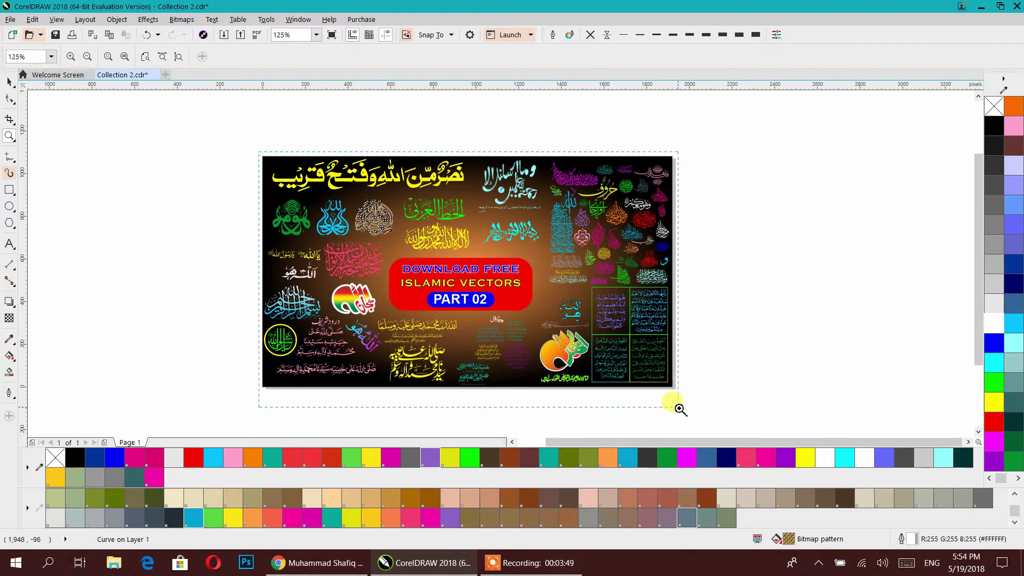
pyautogui.scroll(2, 680, 398)
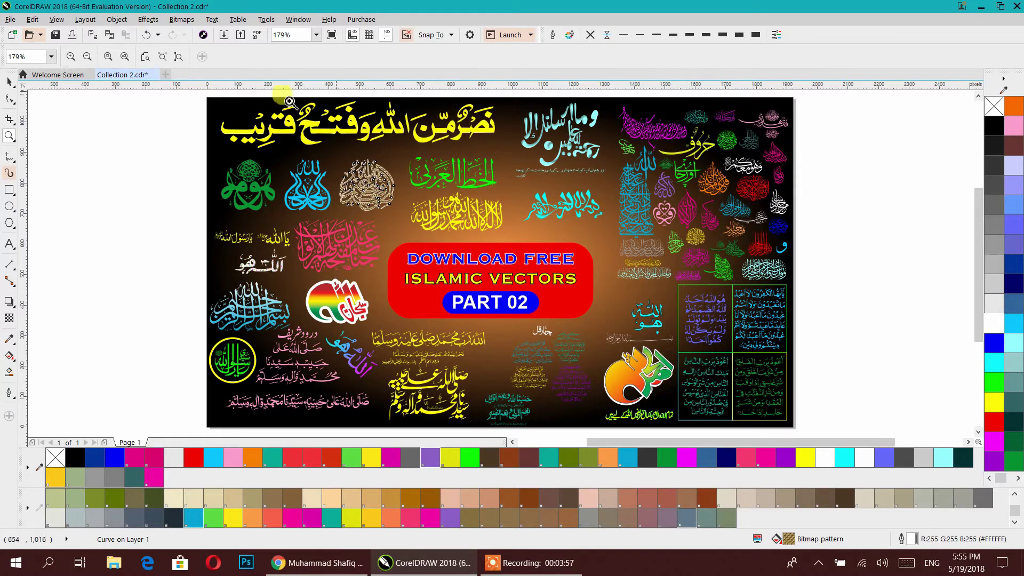
pyautogui.click(331, 37)
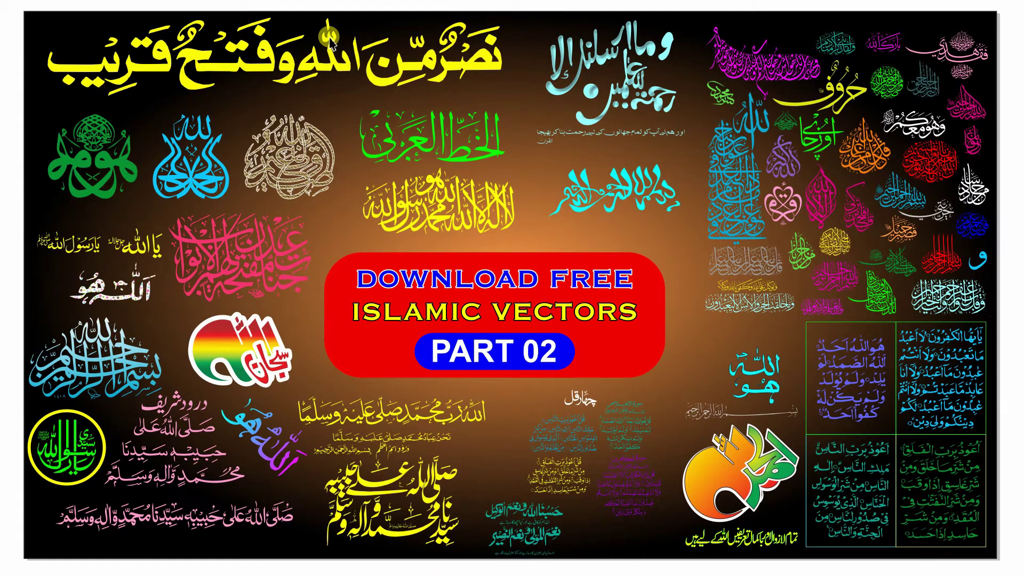
pyautogui.click(652, 195)
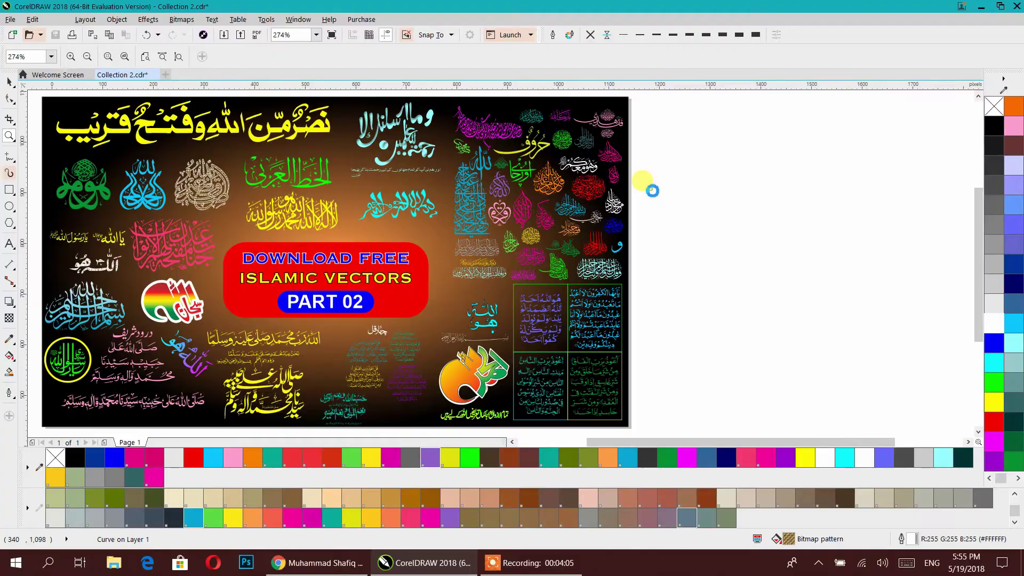
# - Fill the pink calligraphy beside the red banner with an elliptical fountain fill, cyan in the centre and blue at the edge
pyautogui.click(348, 272)
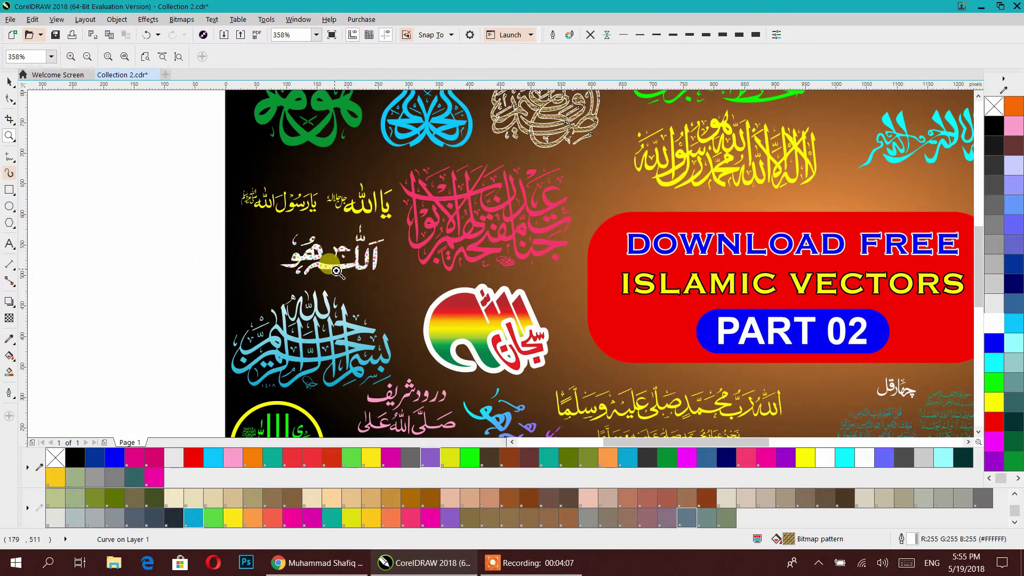
pyautogui.click(6, 82)
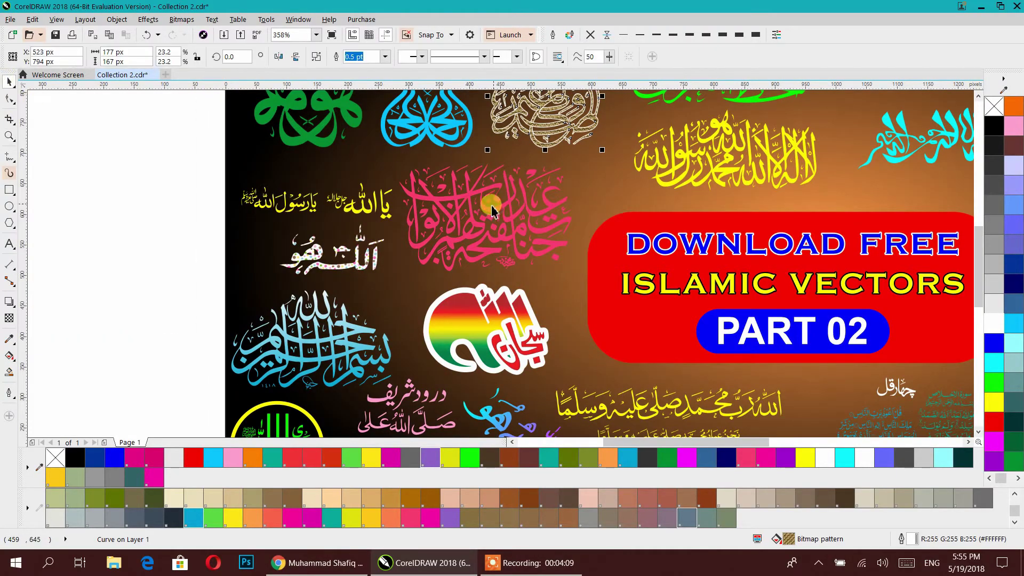
pyautogui.click(482, 230)
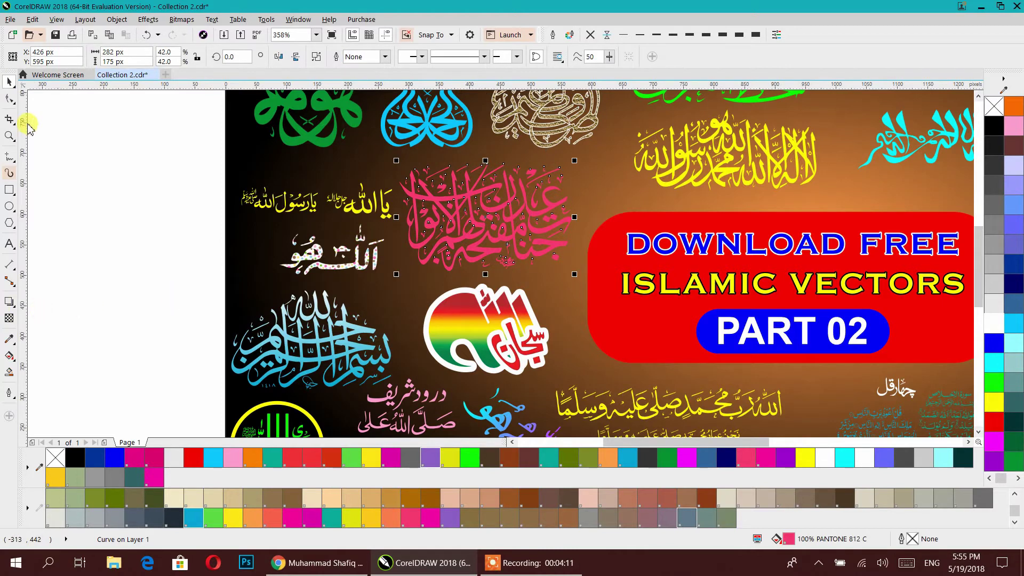
pyautogui.click(9, 358)
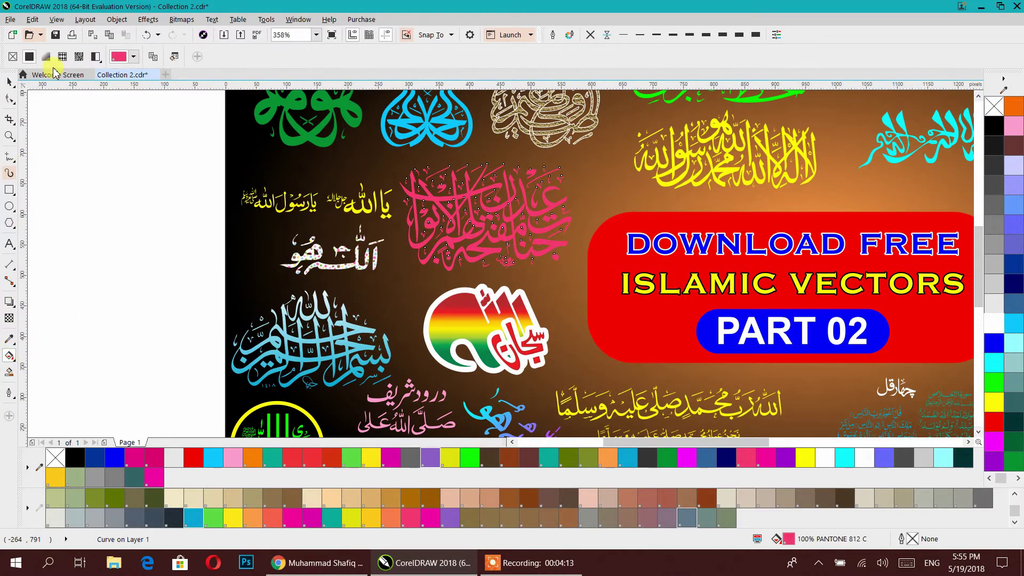
pyautogui.click(45, 57)
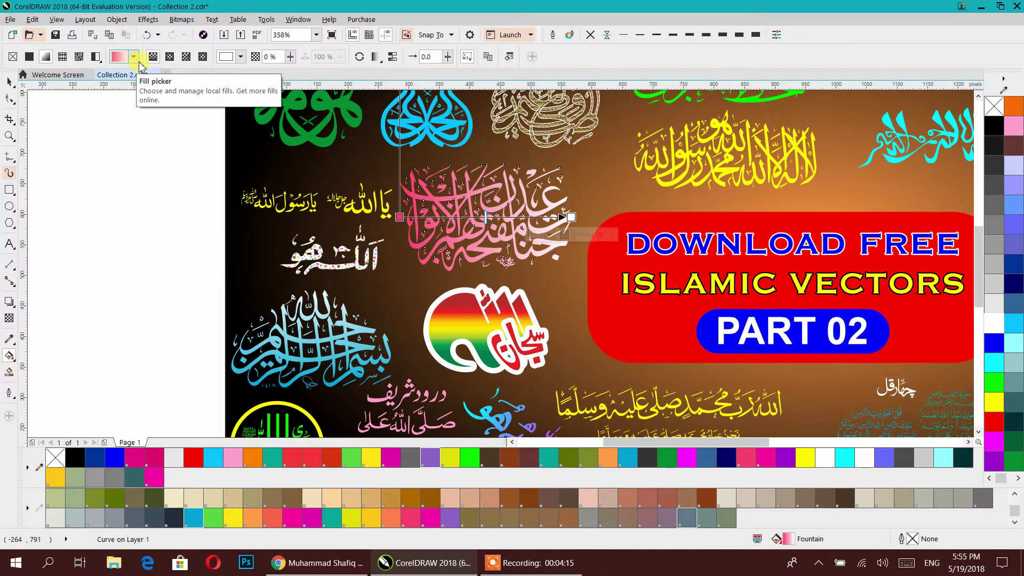
pyautogui.click(170, 58)
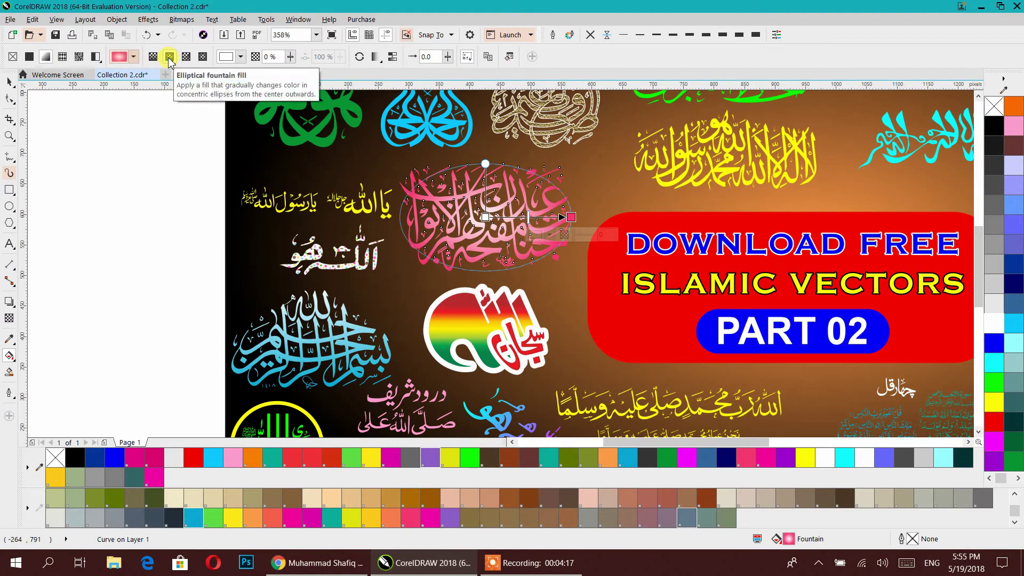
pyautogui.moveTo(995, 354); pyautogui.dragTo(485, 217)
pyautogui.moveTo(994, 343); pyautogui.dragTo(571, 218)
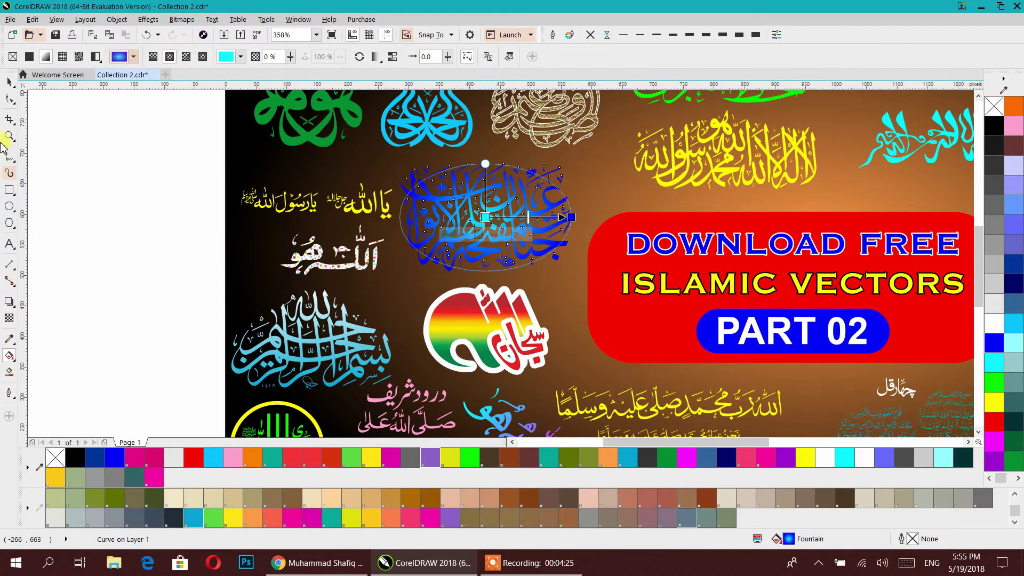
pyautogui.click(9, 81)
pyautogui.click(144, 176)
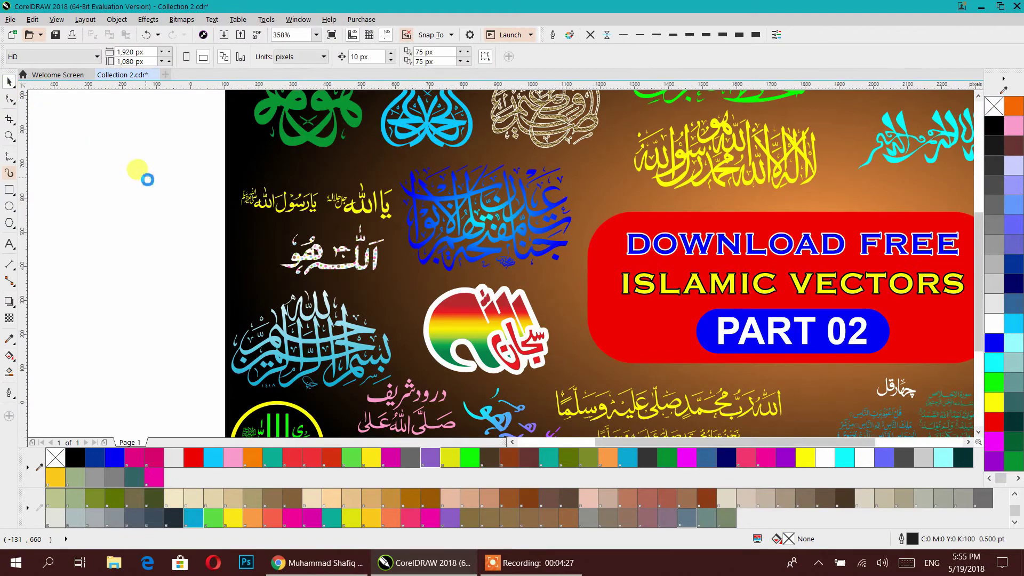
# - Recolour the yellow calligraphy directly above the red banner to black and give it a white outline
pyautogui.scroll(-2, 147, 181)
pyautogui.moveTo(319, 242); pyautogui.dragTo(302, 285)
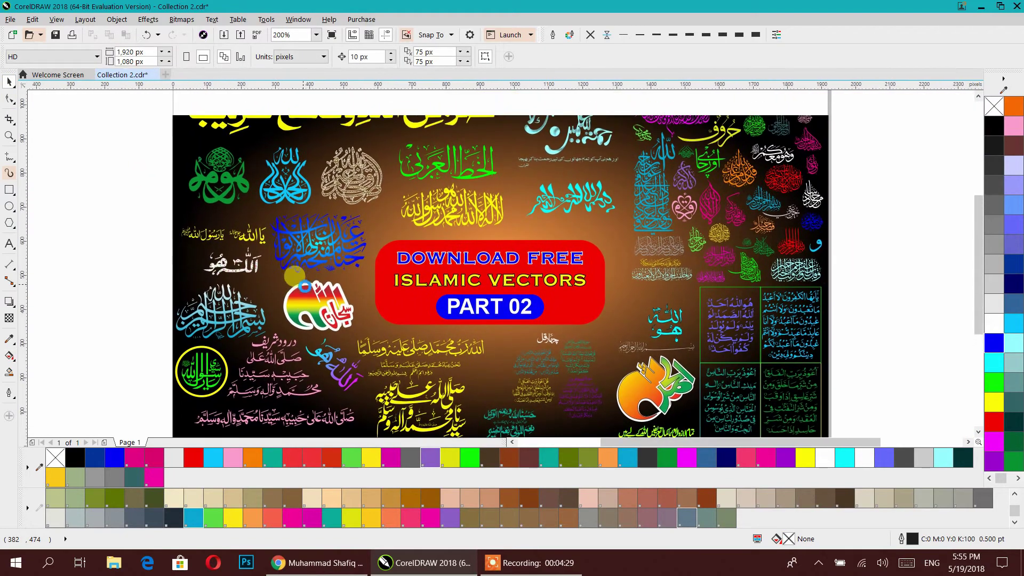
pyautogui.scroll(-1, 303, 288)
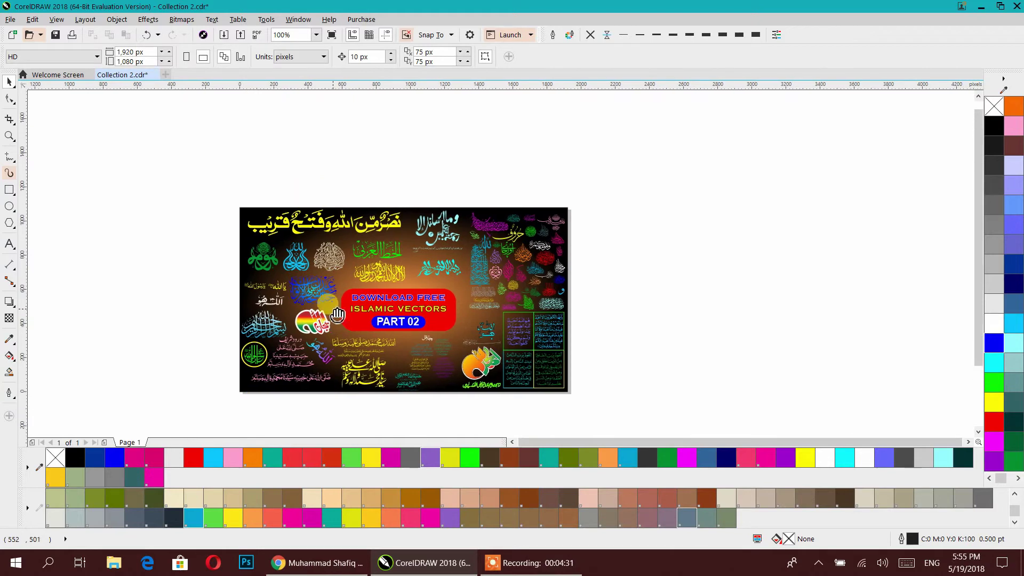
pyautogui.scroll(1, 335, 315)
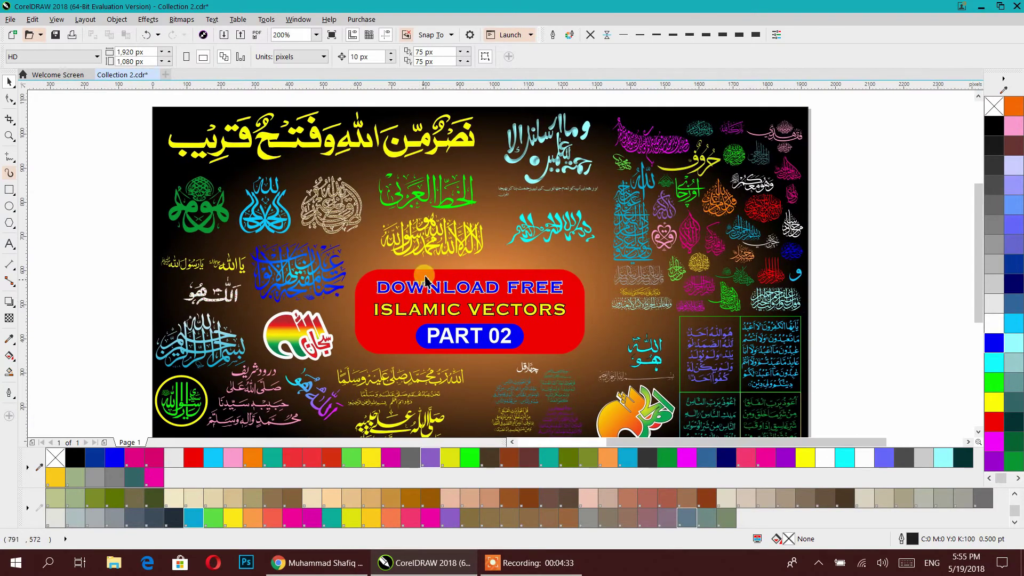
pyautogui.click(430, 254)
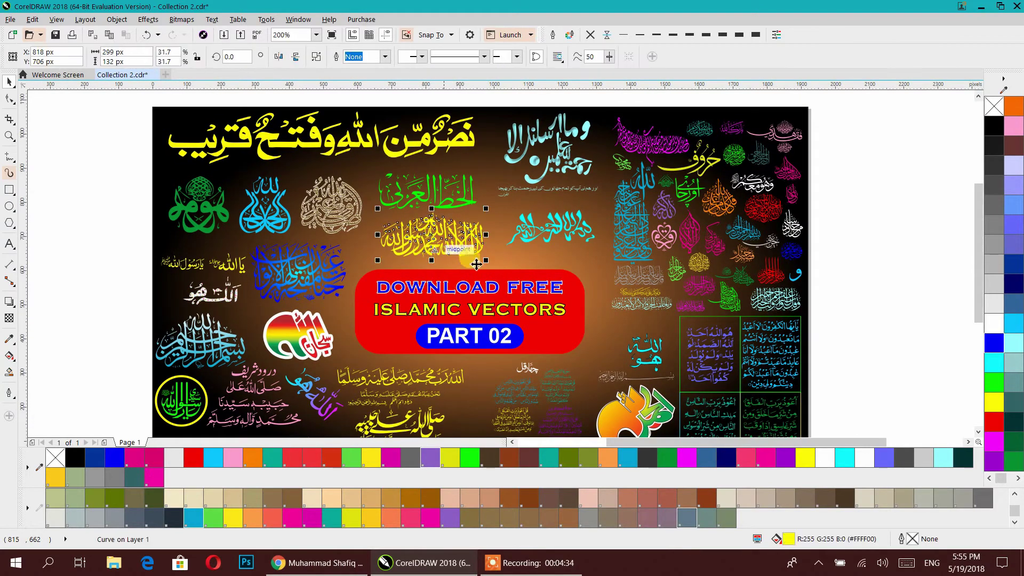
pyautogui.click(994, 344)
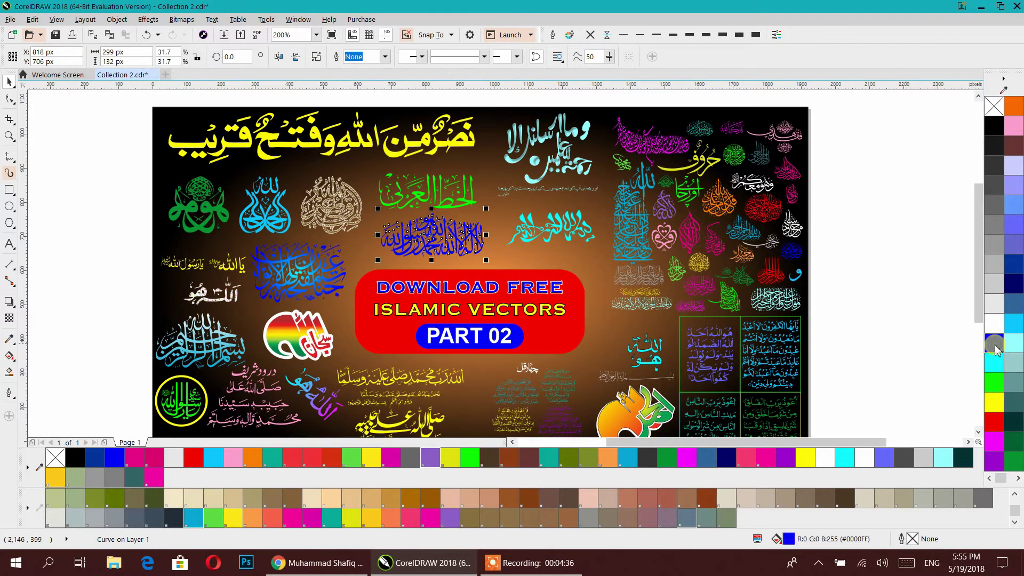
pyautogui.click(995, 128)
pyautogui.rightClick(995, 315)
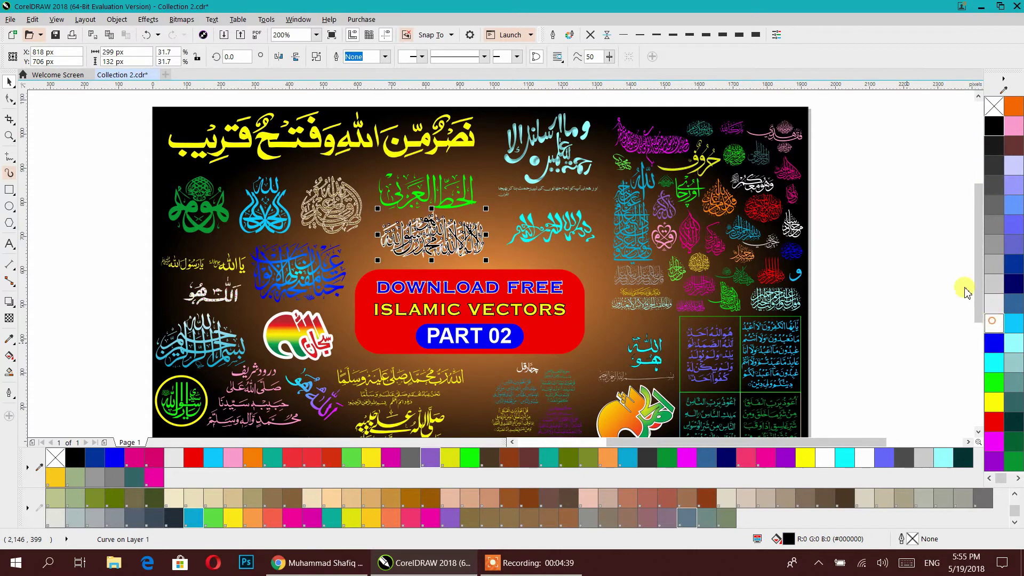
# - Set the 0.5 pt outline to rounded corners, behind the fill and scaling with the object, and enlarge the calligraphy to 108.5%
pyautogui.press('F12')
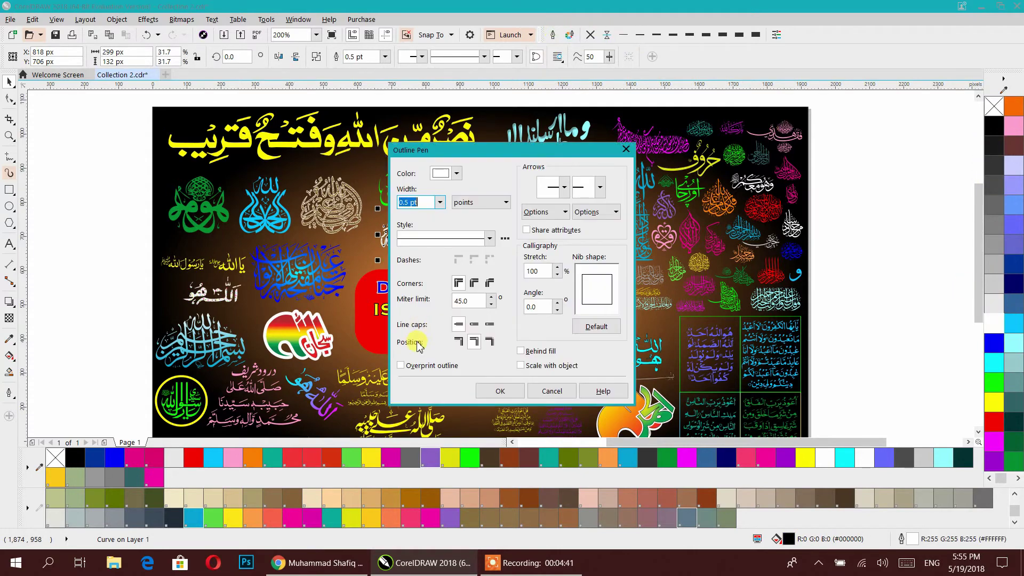
pyautogui.click(474, 283)
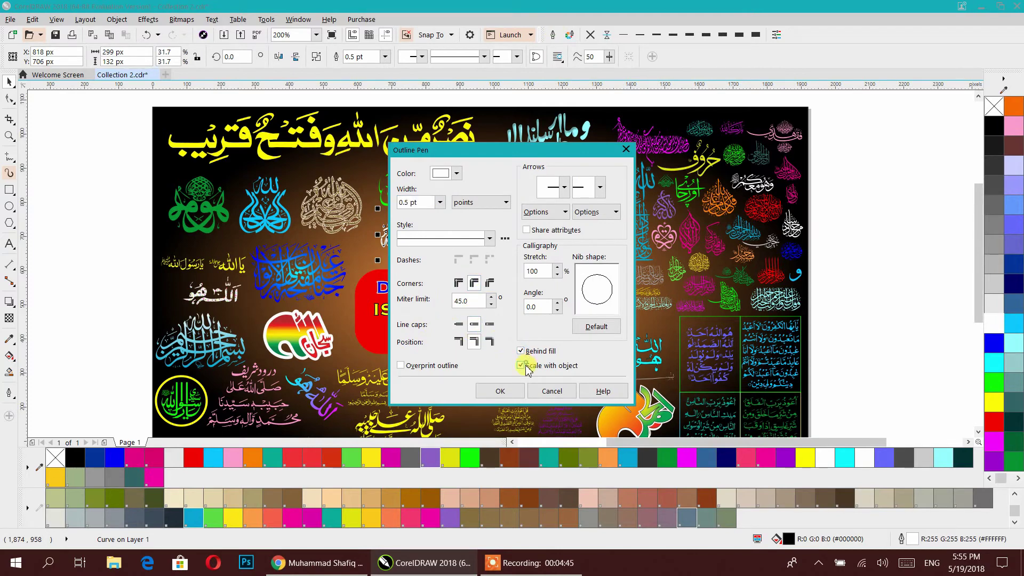
pyautogui.click(501, 391)
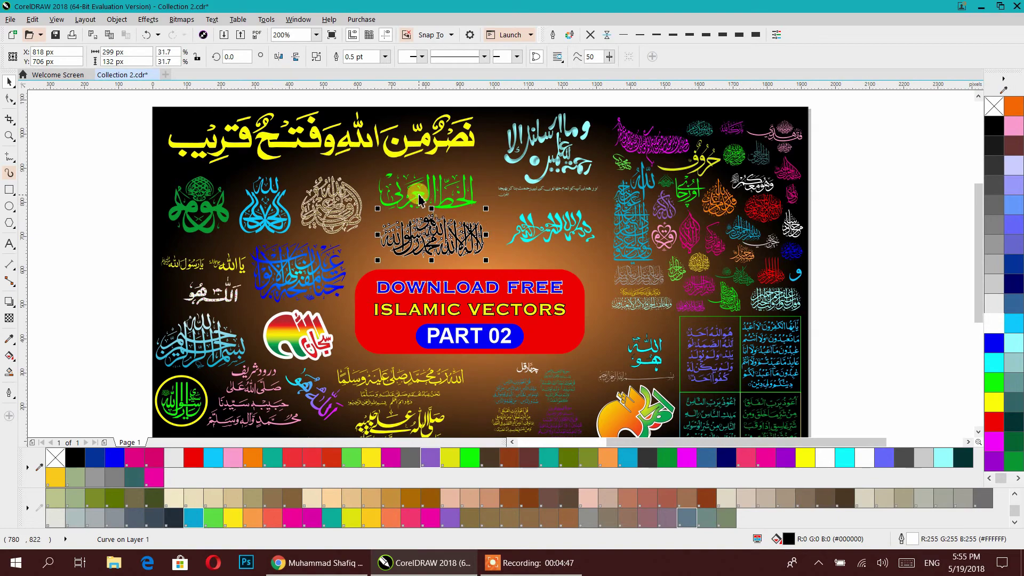
pyautogui.scroll(3, 406, 230)
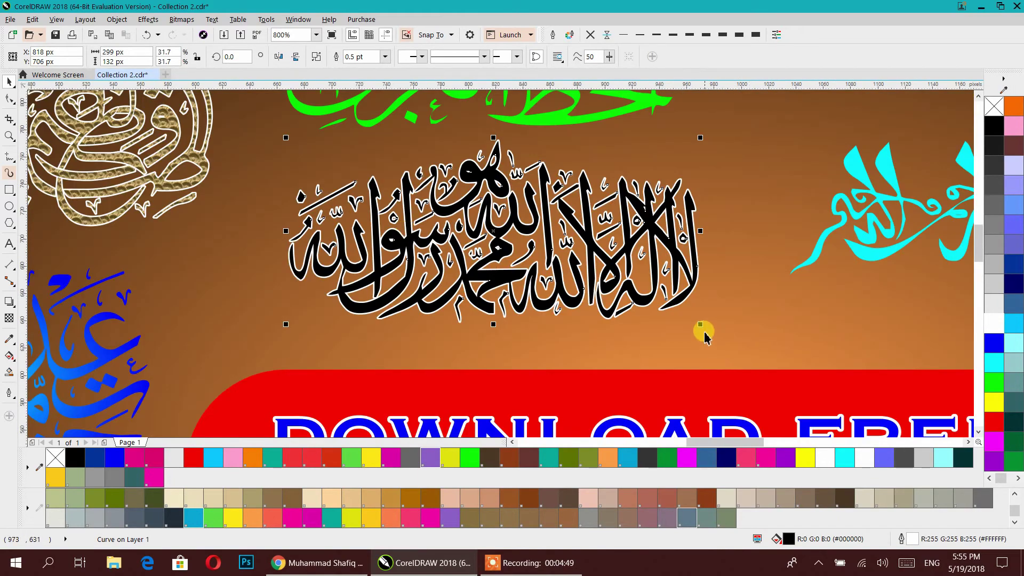
pyautogui.moveTo(701, 325); pyautogui.dragTo(735, 341)
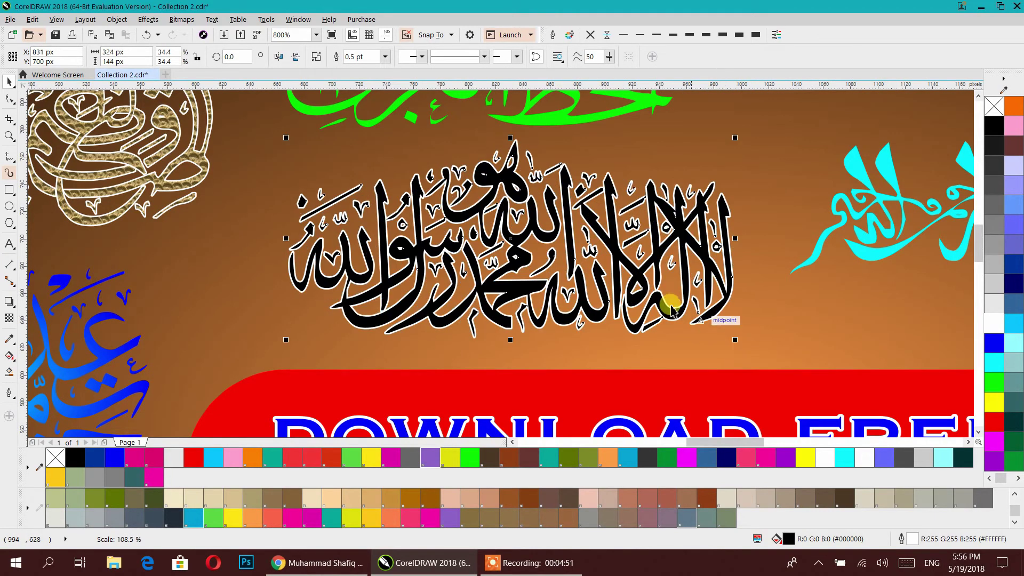
# - Apply a linear gradient to the black calligraphy, running from black at the upper part to white at the lower edge
pyautogui.click(11, 364)
pyautogui.click(56, 359)
pyautogui.moveTo(523, 348); pyautogui.dragTo(541, 176)
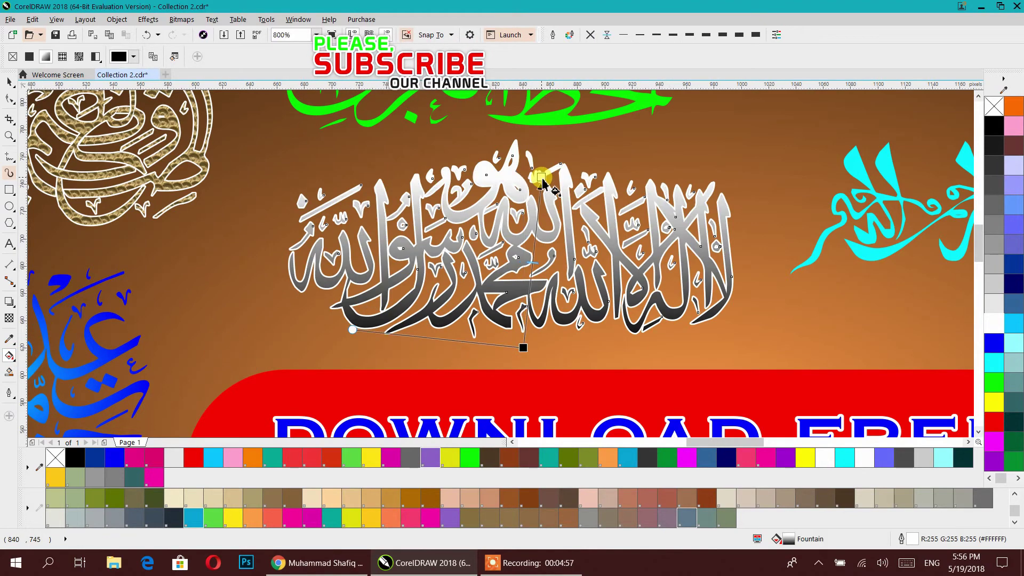
pyautogui.moveTo(510, 208); pyautogui.dragTo(509, 330)
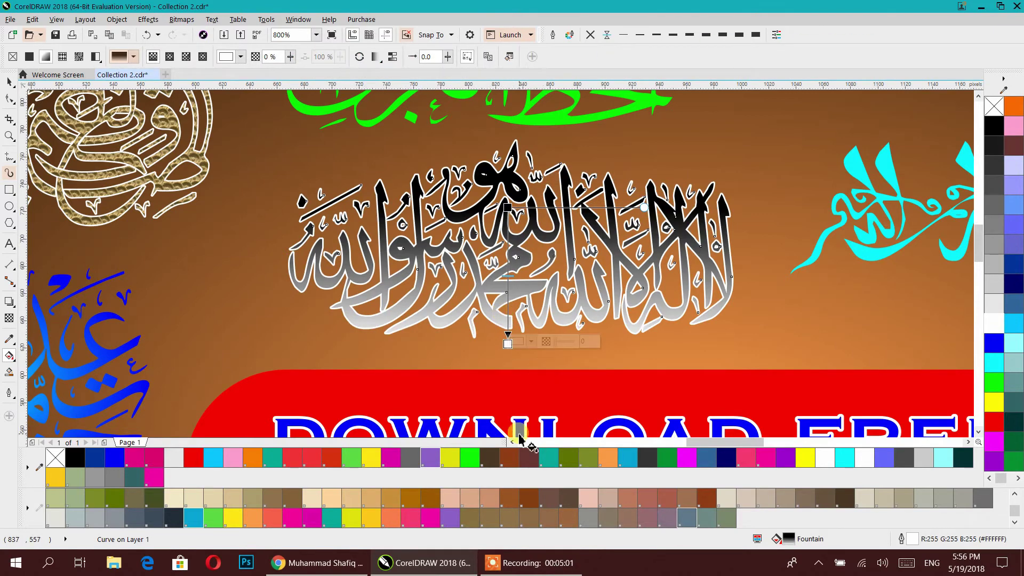
# - Change the gradient's white end to yellow-green and redirect the gradient vertically, with black low and yellow-green at the lettering's top
pyautogui.click(489, 462)
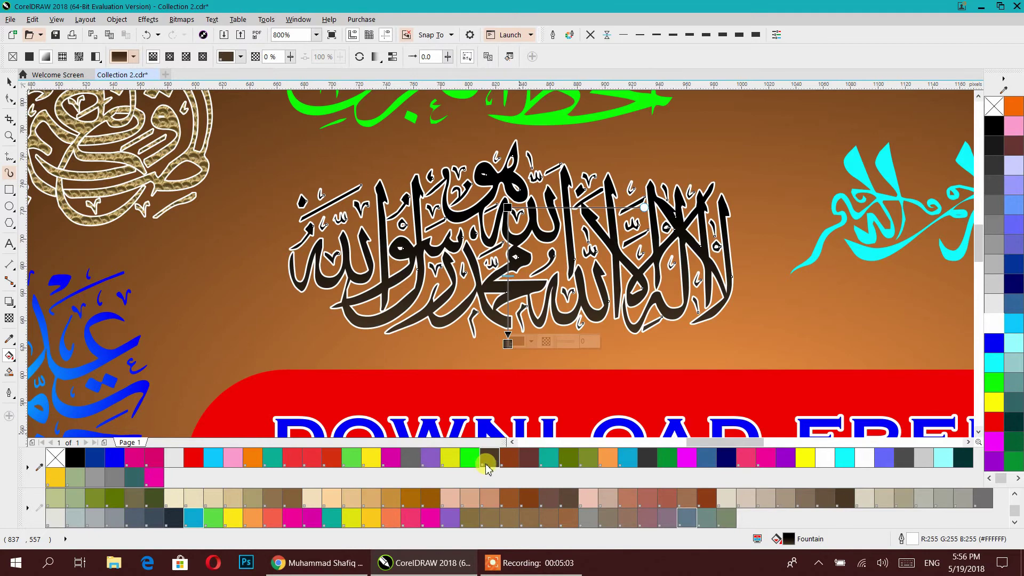
pyautogui.click(449, 458)
pyautogui.moveTo(517, 241); pyautogui.dragTo(519, 155)
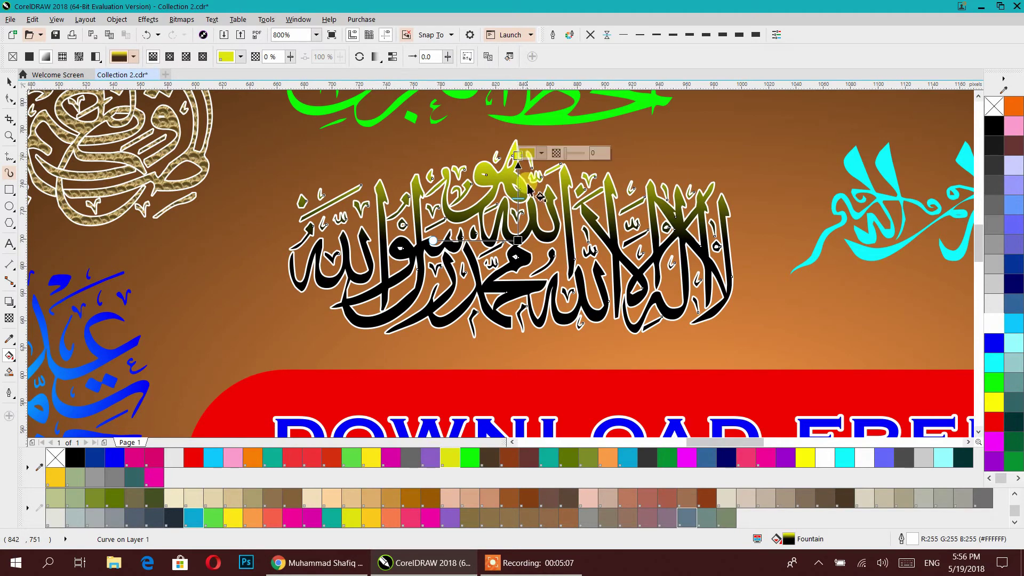
pyautogui.moveTo(524, 239); pyautogui.dragTo(523, 298)
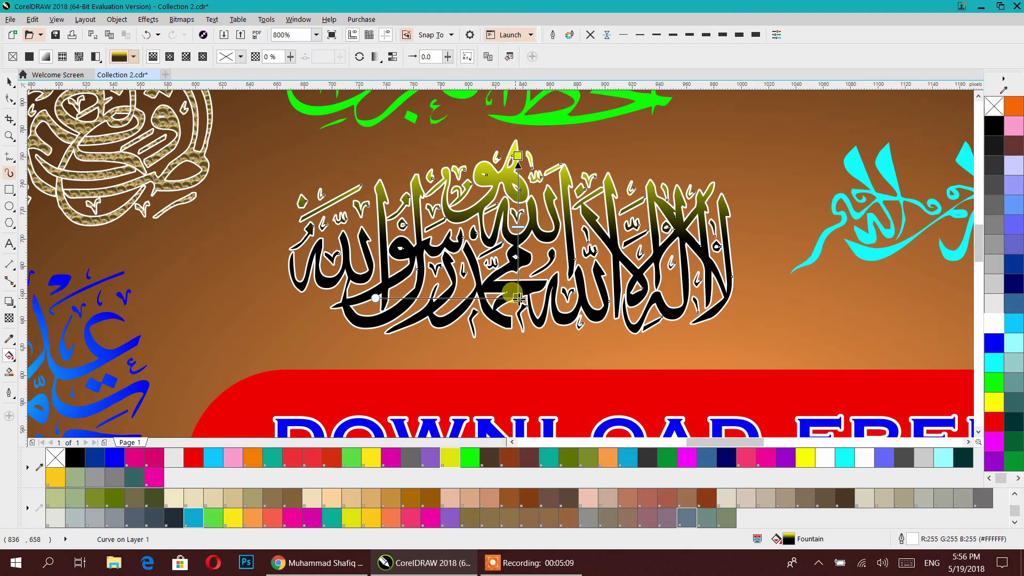
# - Recolour the calligraphy's gradient to run from red at the bottom to magenta at the top
pyautogui.click(994, 423)
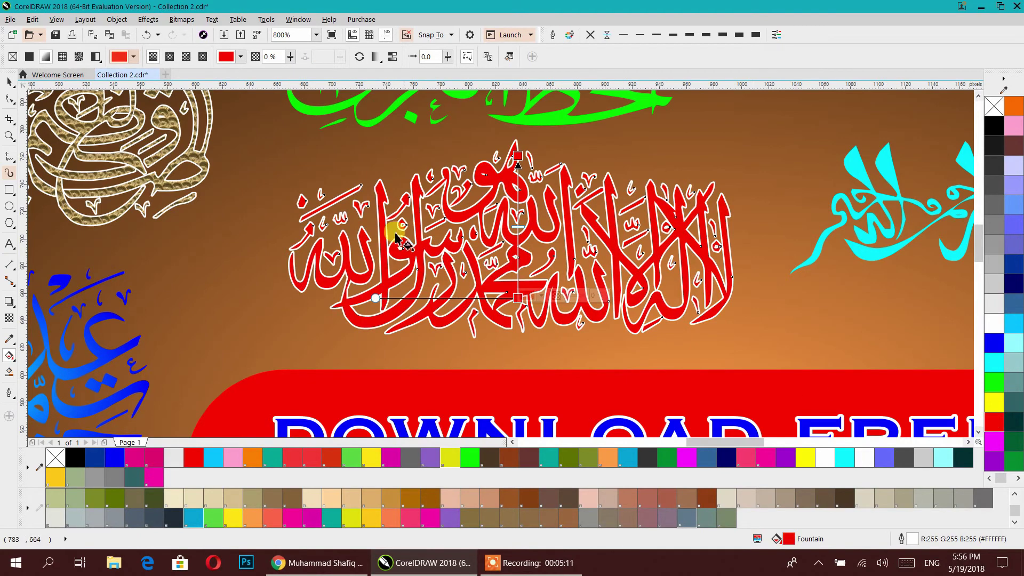
pyautogui.click(510, 155)
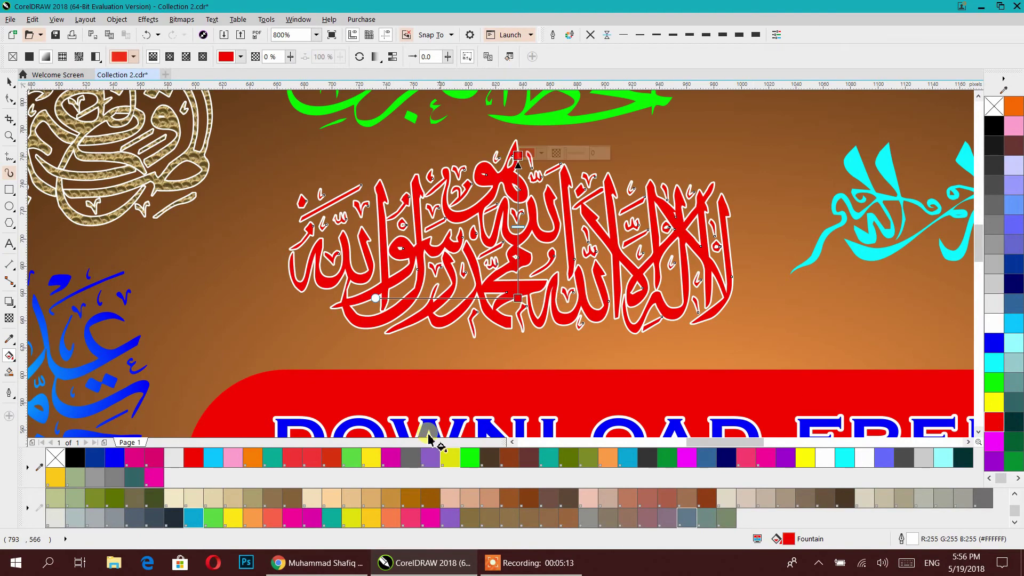
pyautogui.click(293, 518)
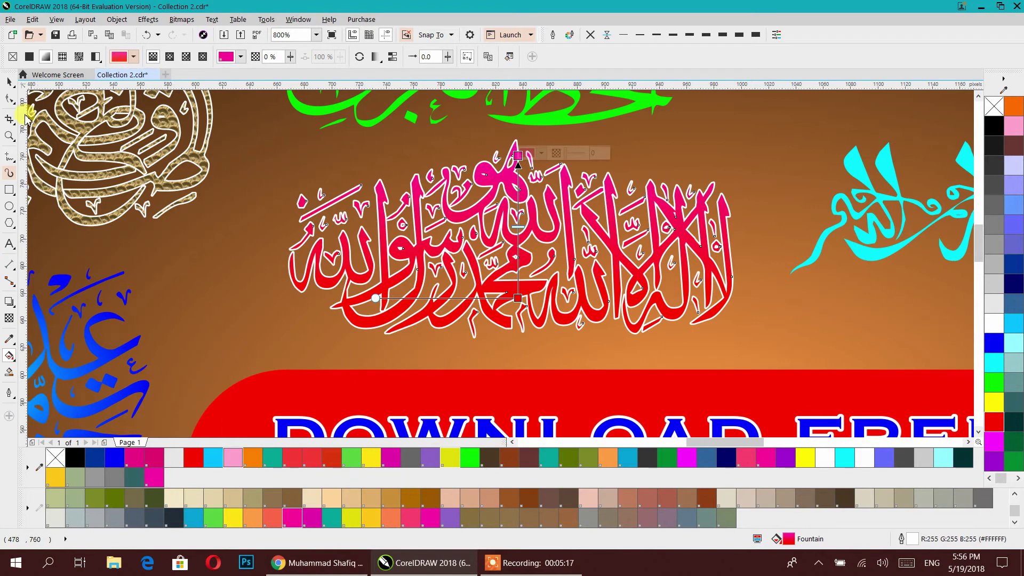
# - Remove the white outline from the red and magenta calligraphy and check it against the surrounding designs
pyautogui.click(10, 81)
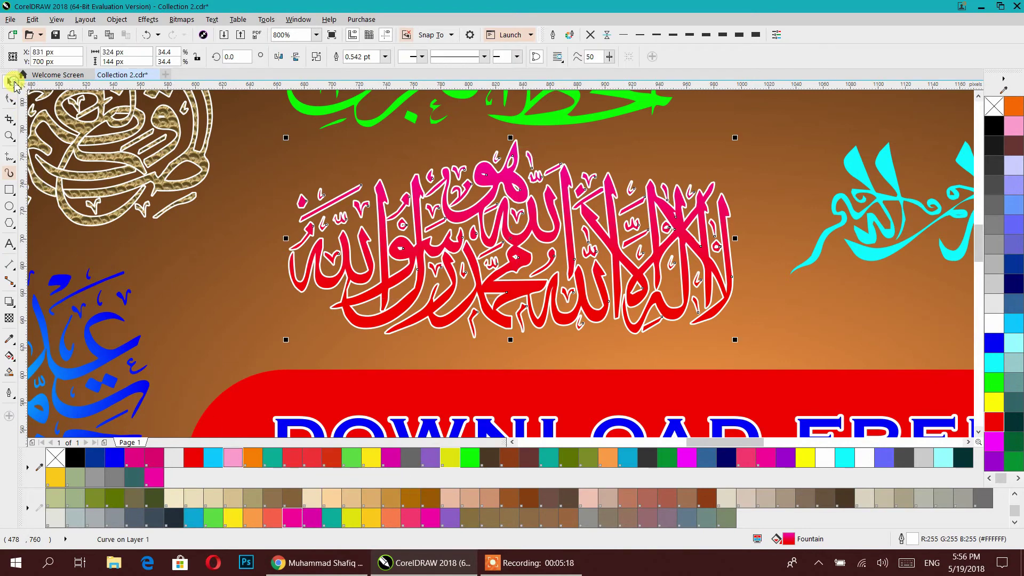
pyautogui.click(589, 35)
pyautogui.scroll(-4, 506, 223)
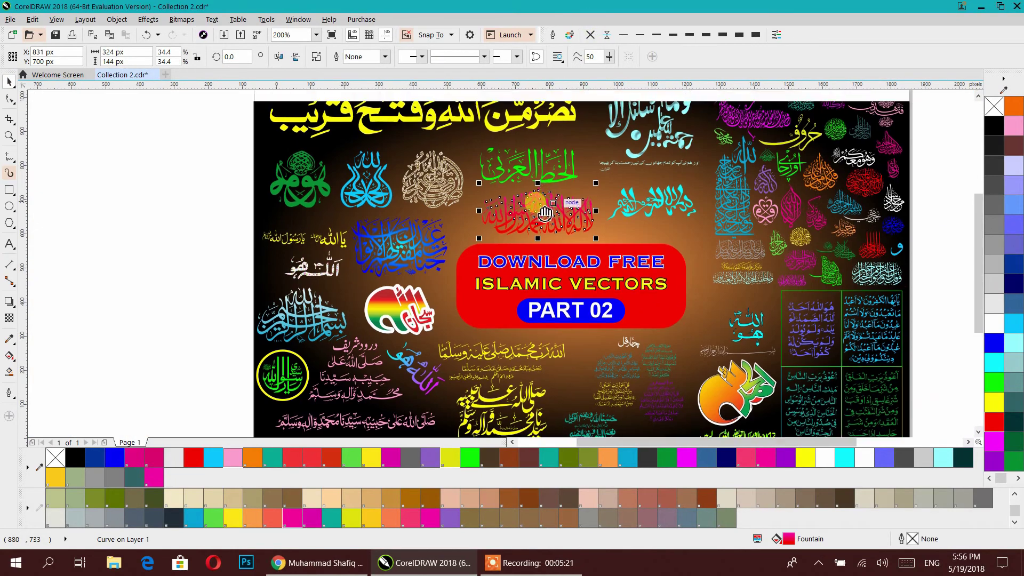
pyautogui.scroll(2, 506, 223)
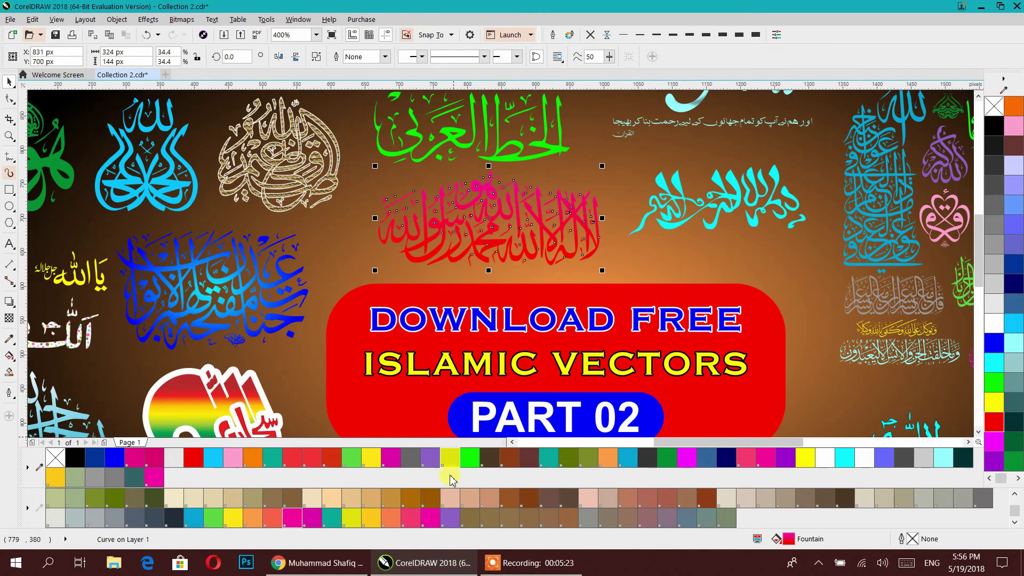
# - Give the red and magenta calligraphy a PANTONE 809 C yellow outline with round corners and line caps, overprinted, behind the fill and scaled with the object
pyautogui.rightClick(446, 458)
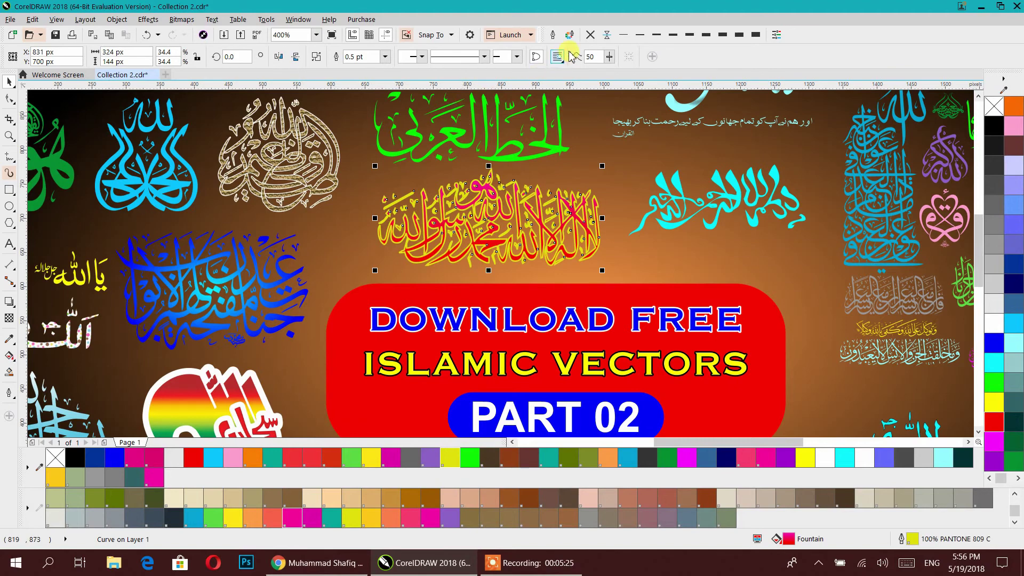
pyautogui.click(557, 36)
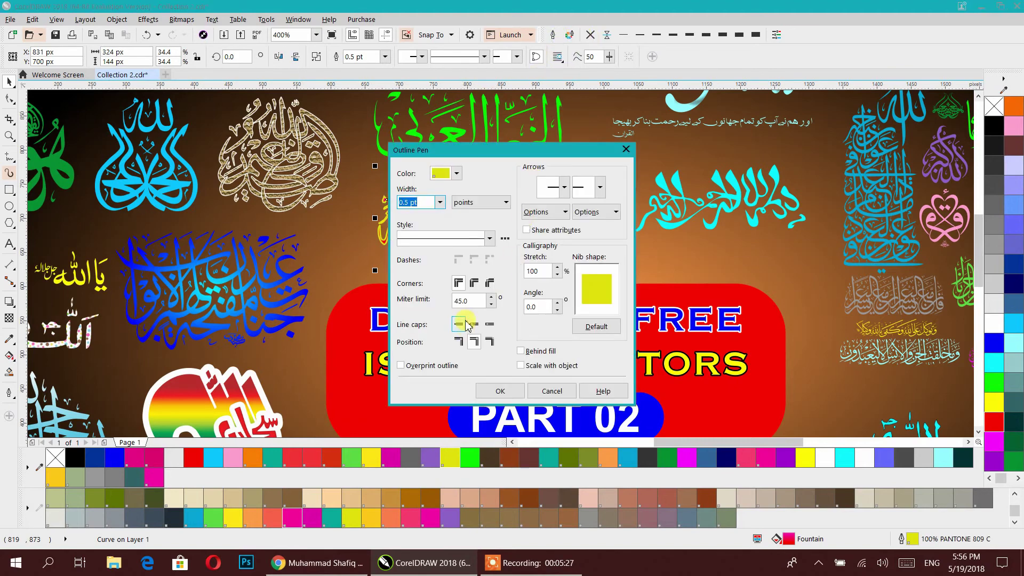
pyautogui.click(473, 284)
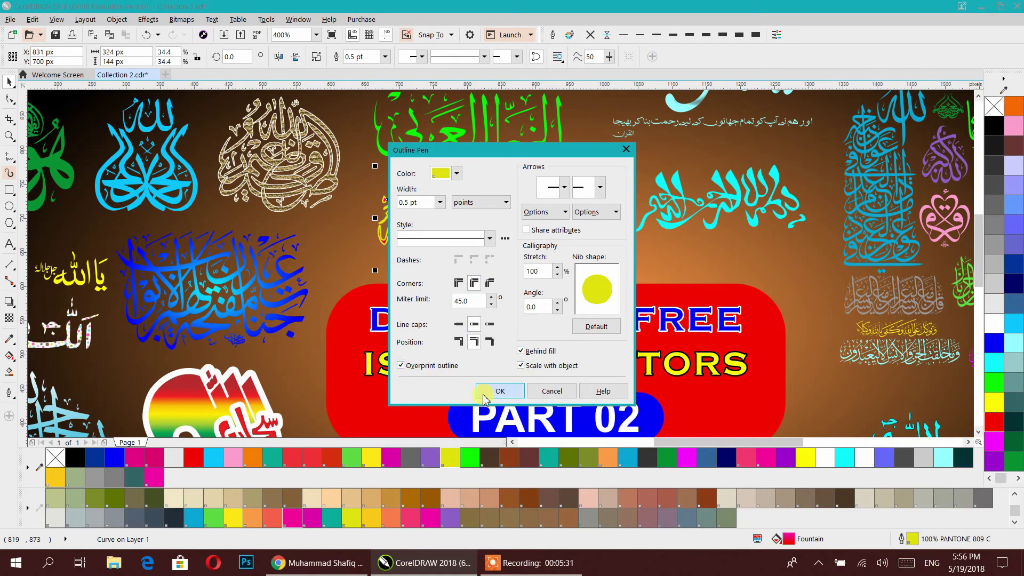
pyautogui.click(497, 391)
pyautogui.scroll(-2, 502, 273)
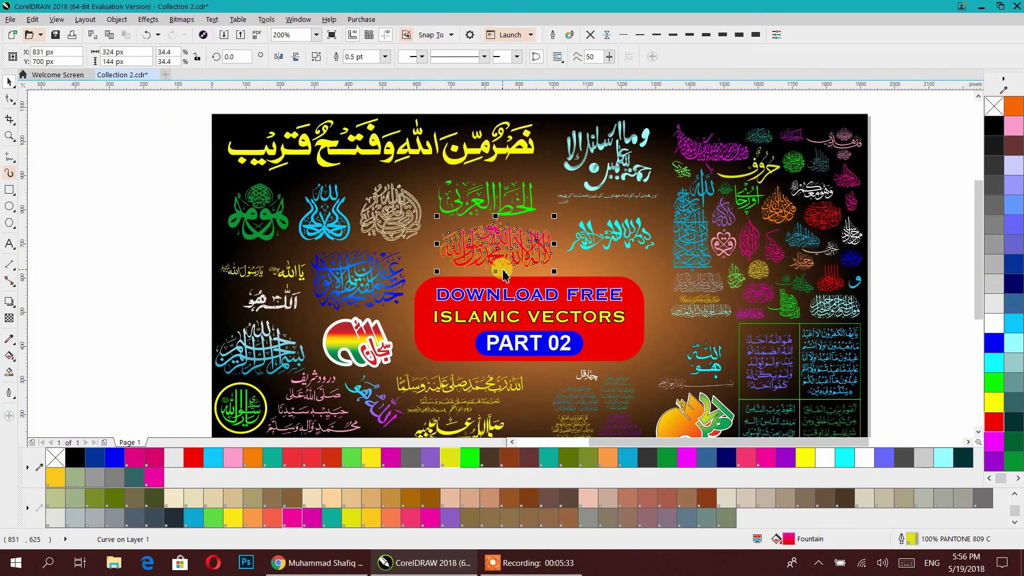
pyautogui.click(921, 247)
pyautogui.moveTo(868, 302); pyautogui.dragTo(625, 281)
pyautogui.scroll(-2, 857, 283)
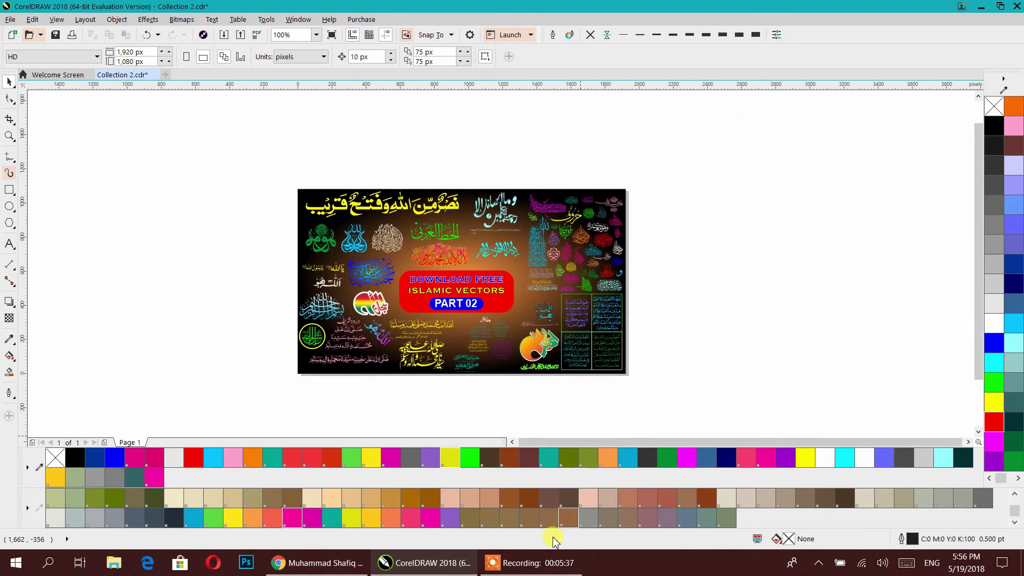
pyautogui.click(542, 560)
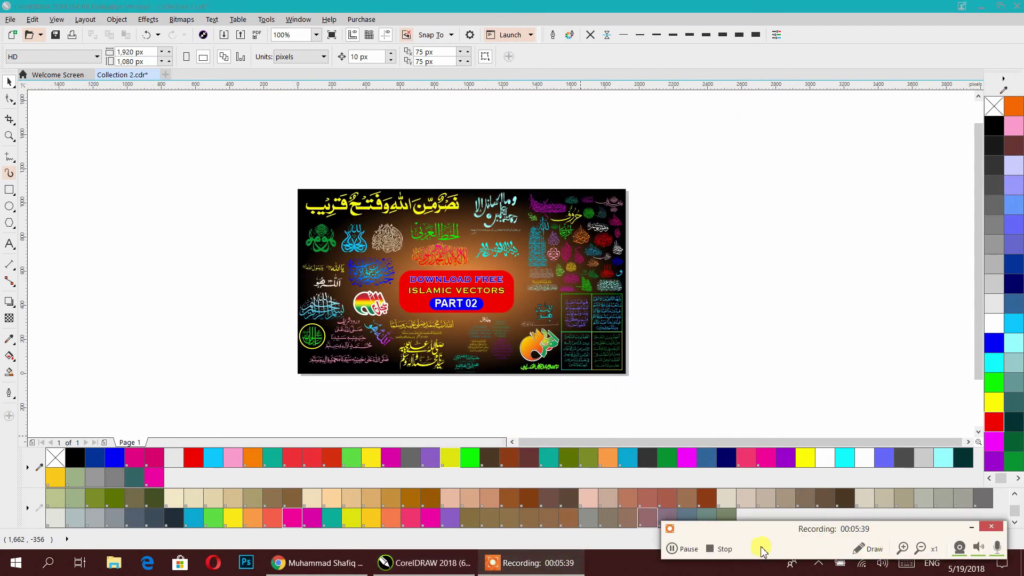